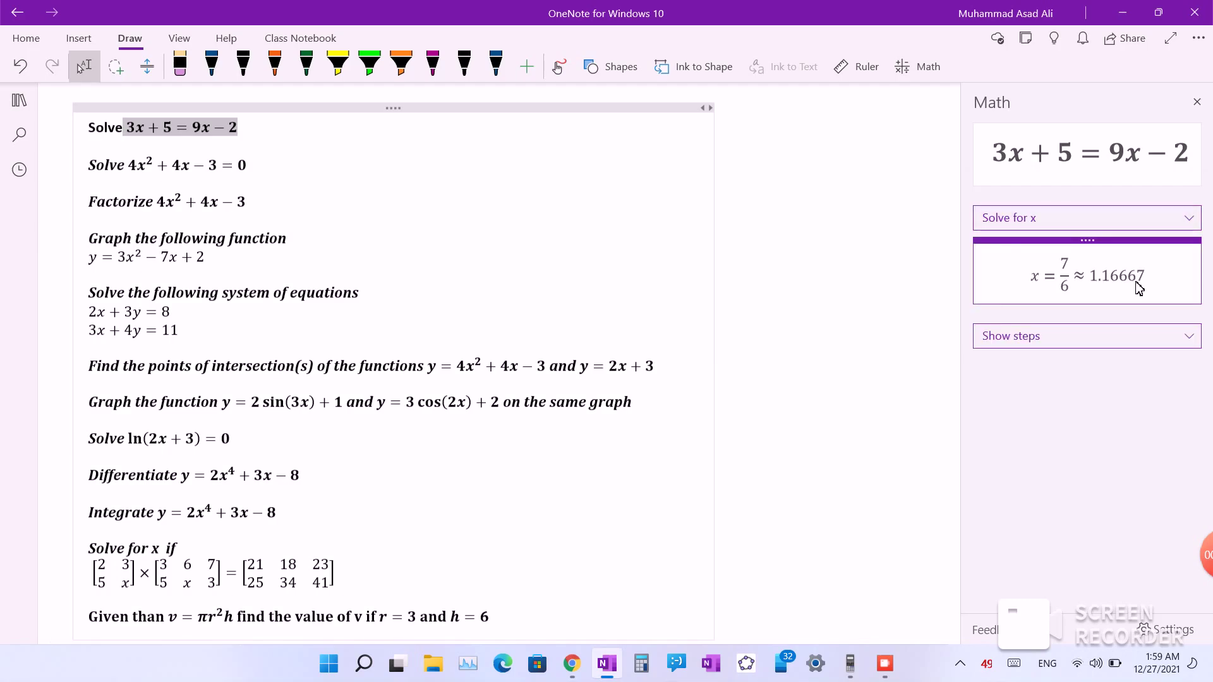
Show the steps for solving the linear equation 3x + 5 = 9x − 2 and try to insert them on the page below it
left_click(1103, 337)
left_click(1091, 343)
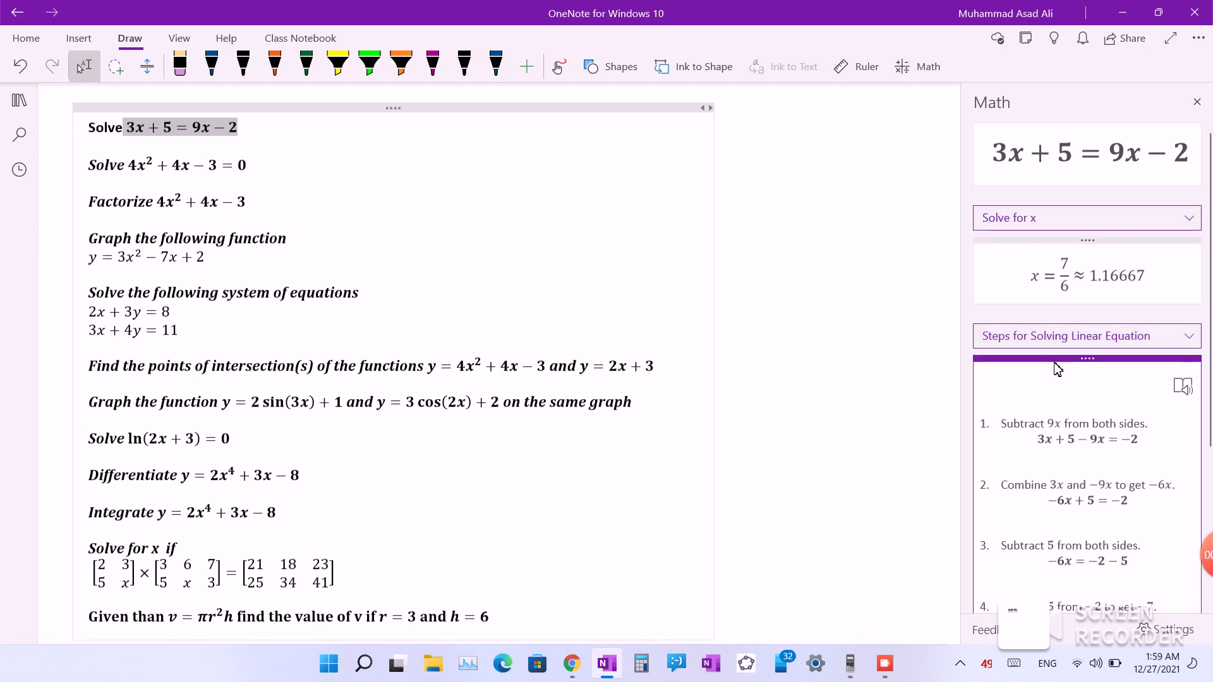
left_click(88, 147)
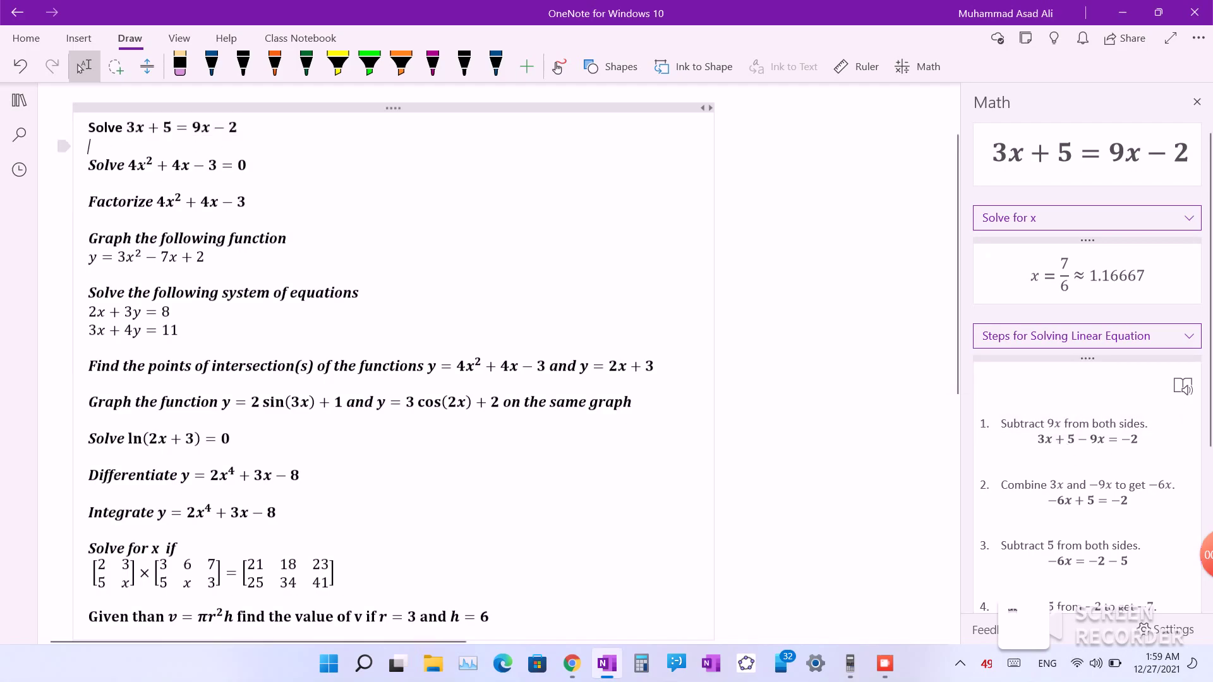
left_click_drag(1067, 430, 140, 169)
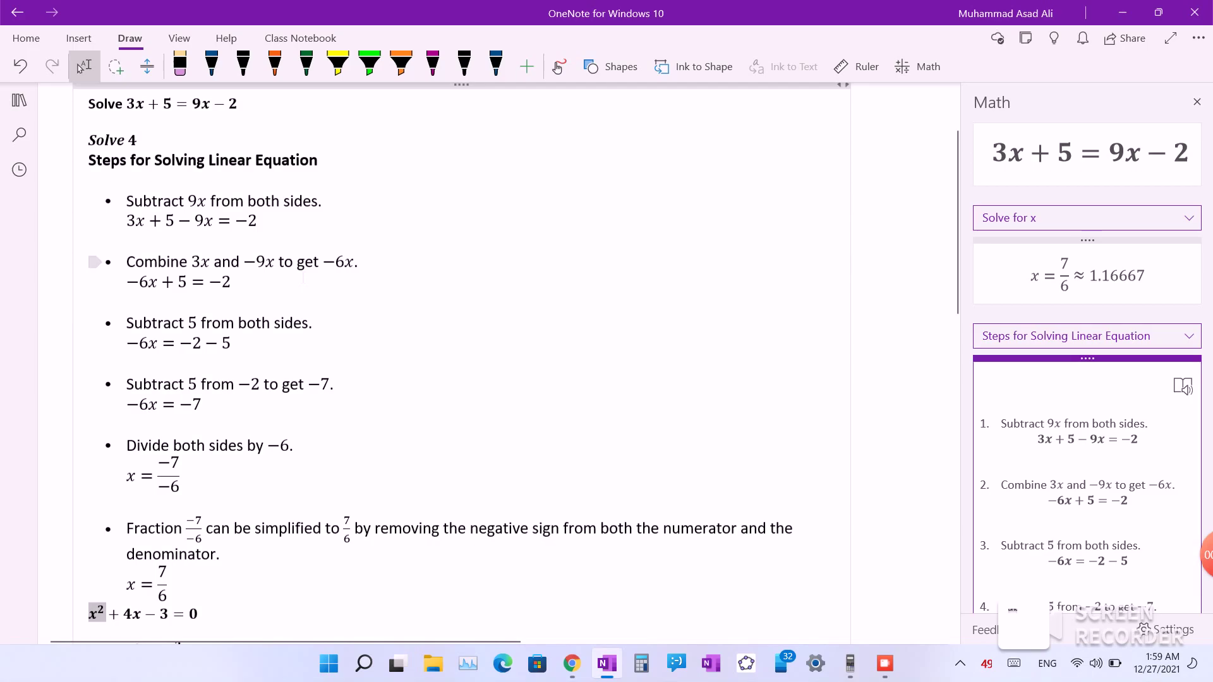
scroll(268, 288, "down", 6)
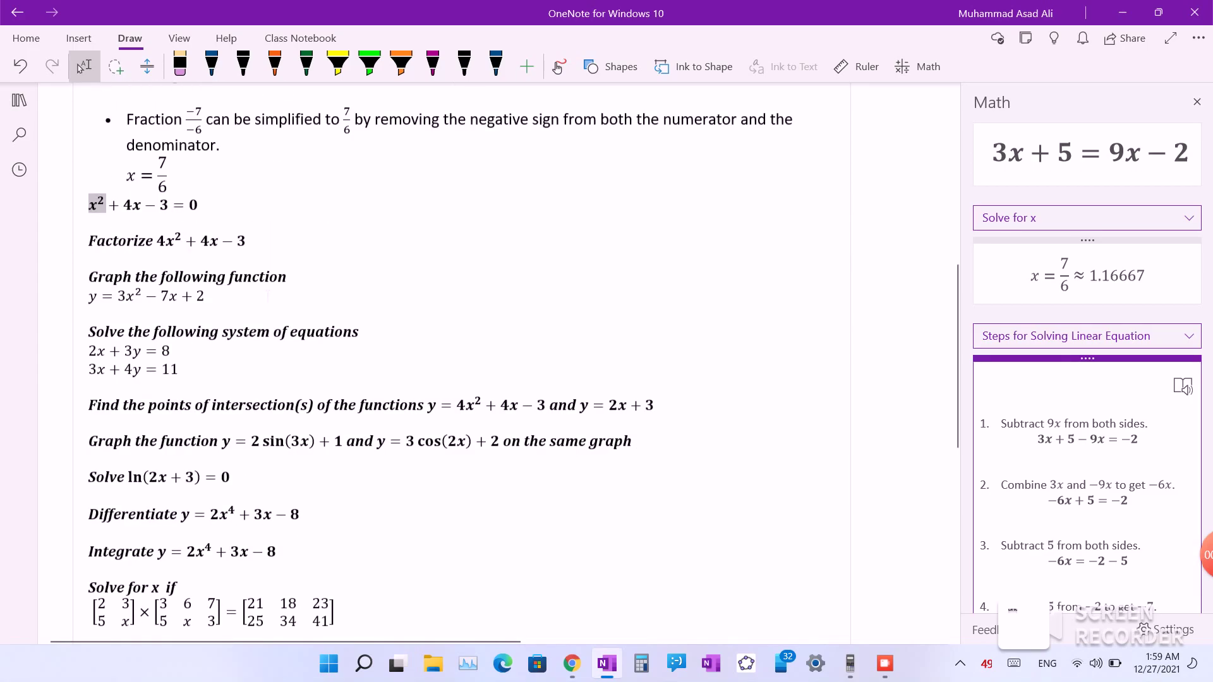
scroll(268, 295, "up", 8)
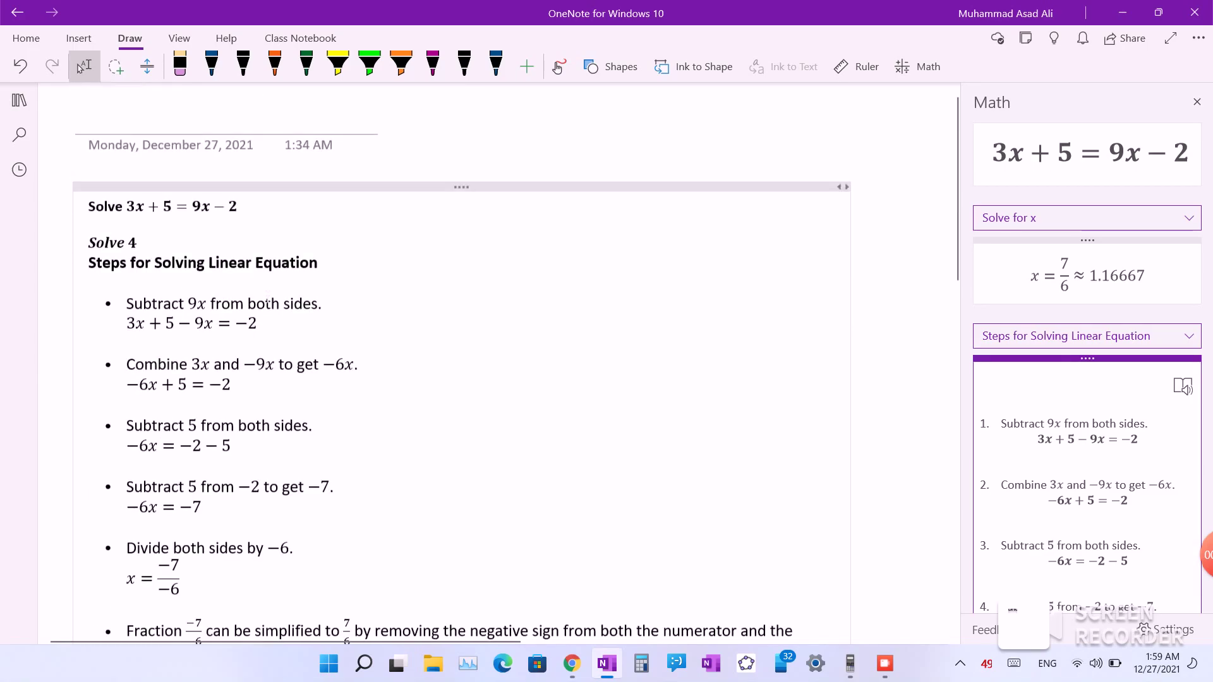
left_click(21, 69)
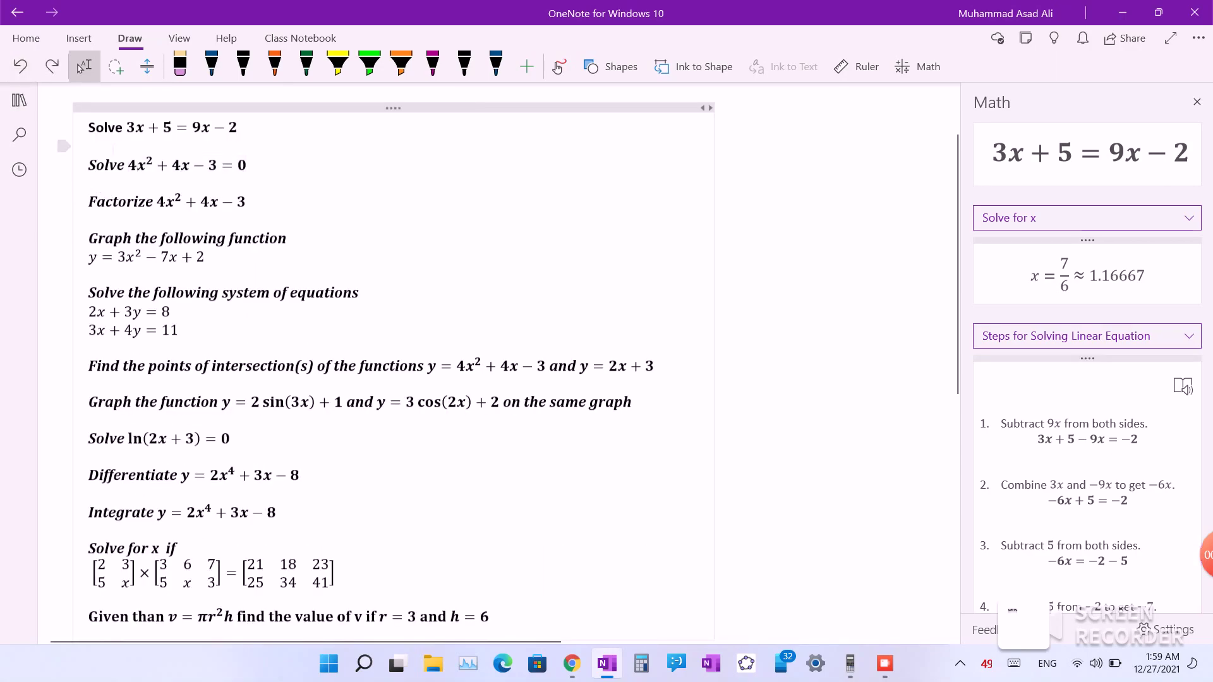
Add a blank line below 3x + 5 = 9x − 2 and try to place the linear equation steps there again
key("Return")
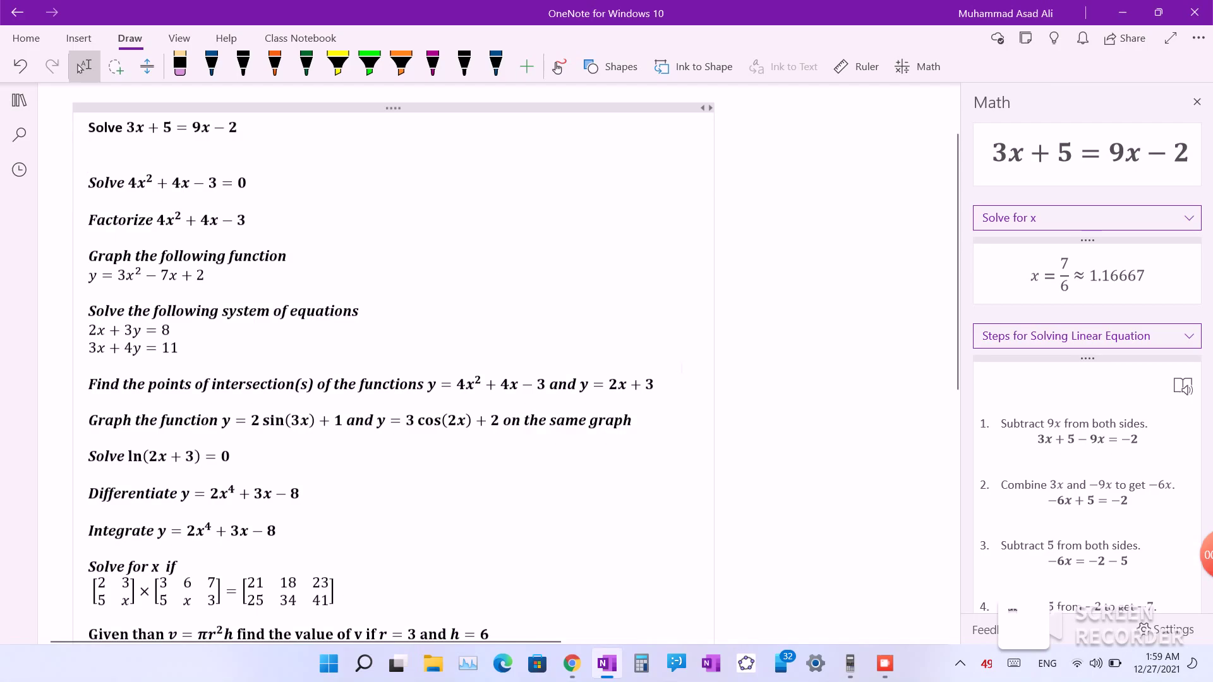
key("ctrl+v")
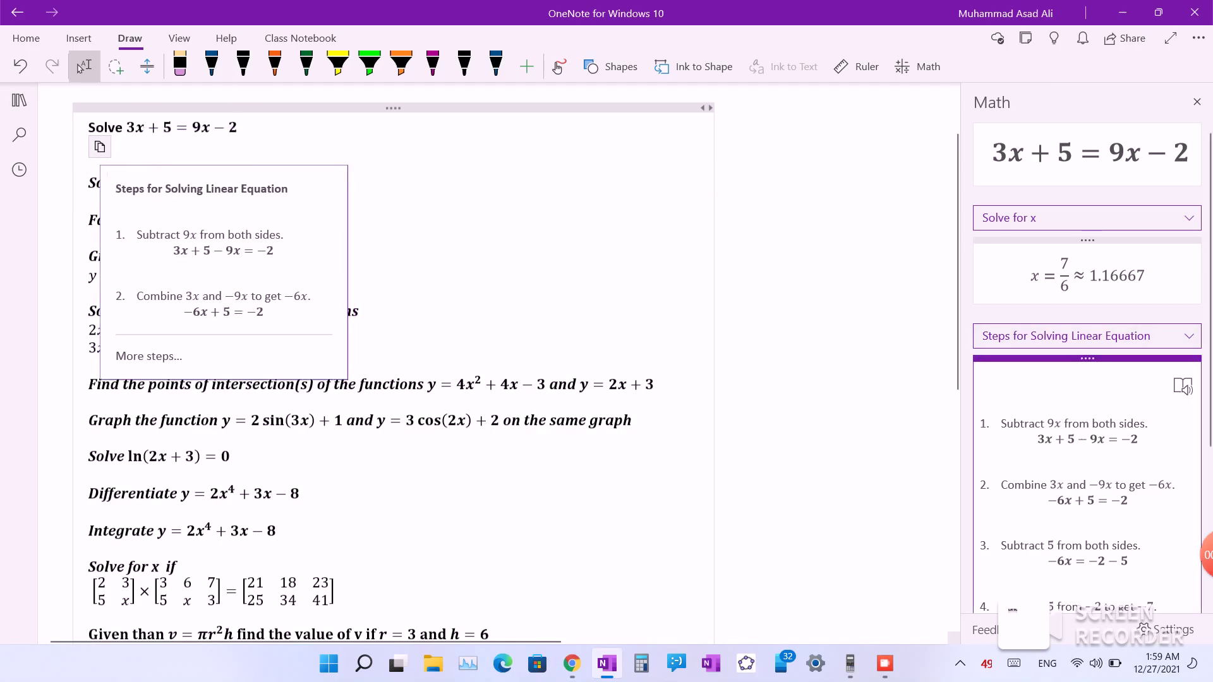
key("ctrl+z")
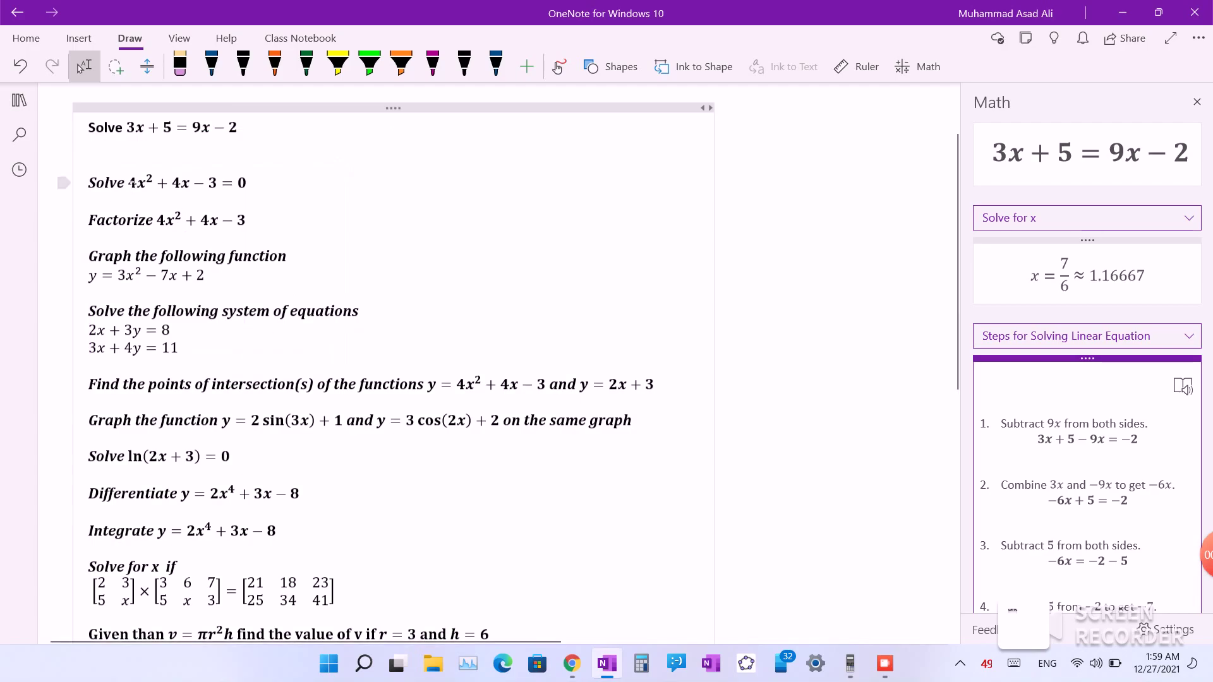
Solve the equation 4x² + 4x − 3 = 0 for x with the Math tool
left_click_drag(128, 183, 247, 183)
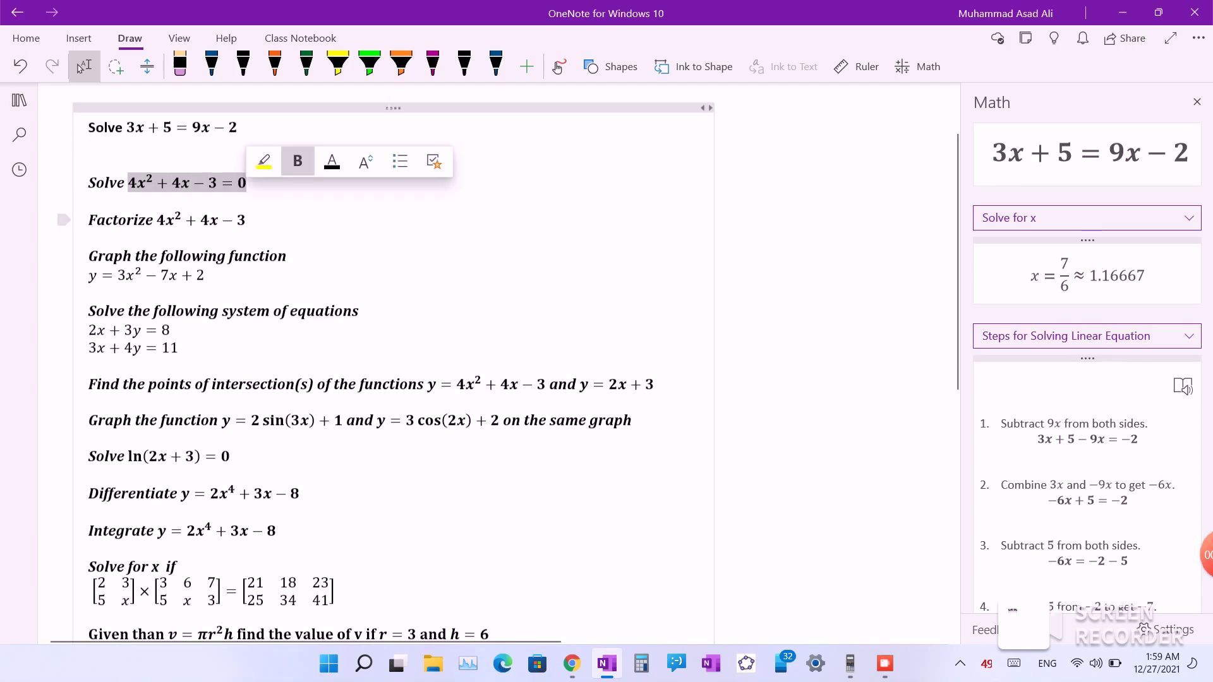
left_click(918, 65)
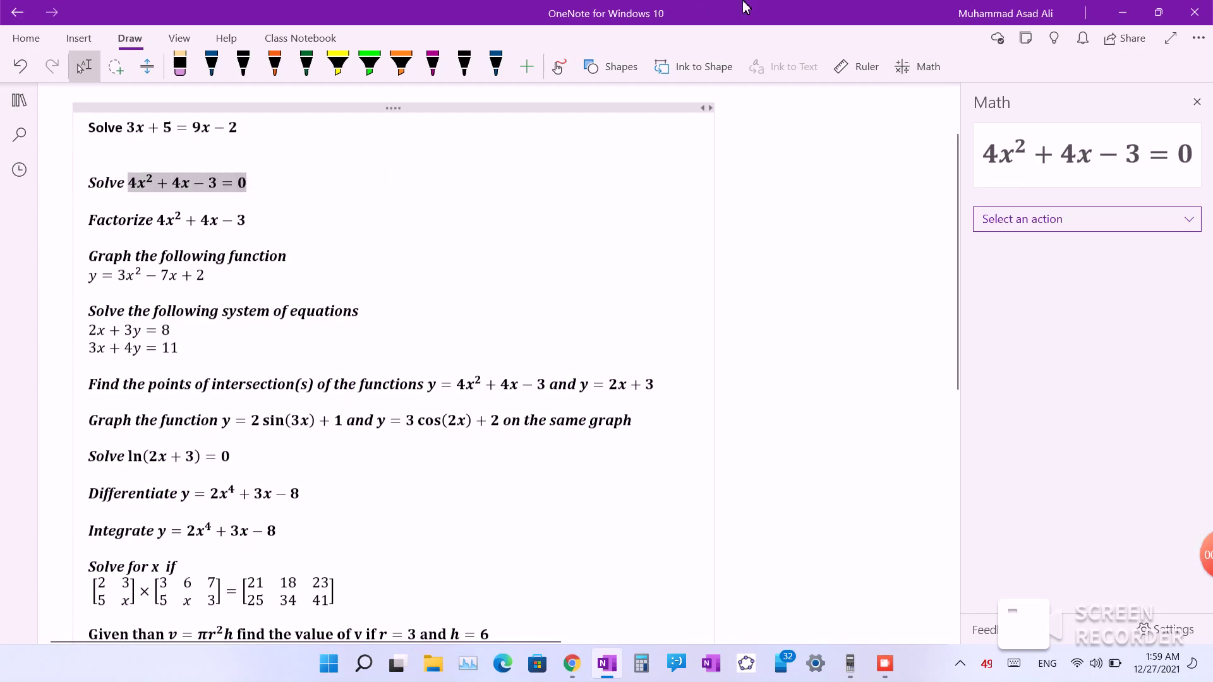
left_click(1044, 219)
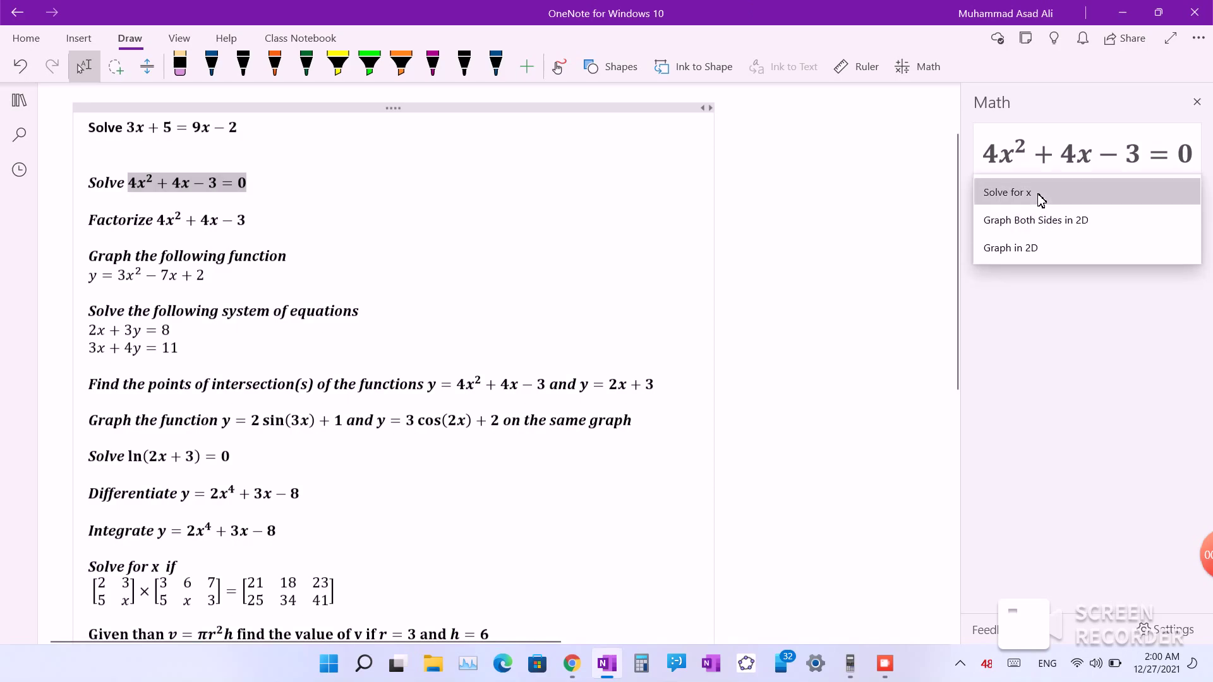
left_click(1041, 199)
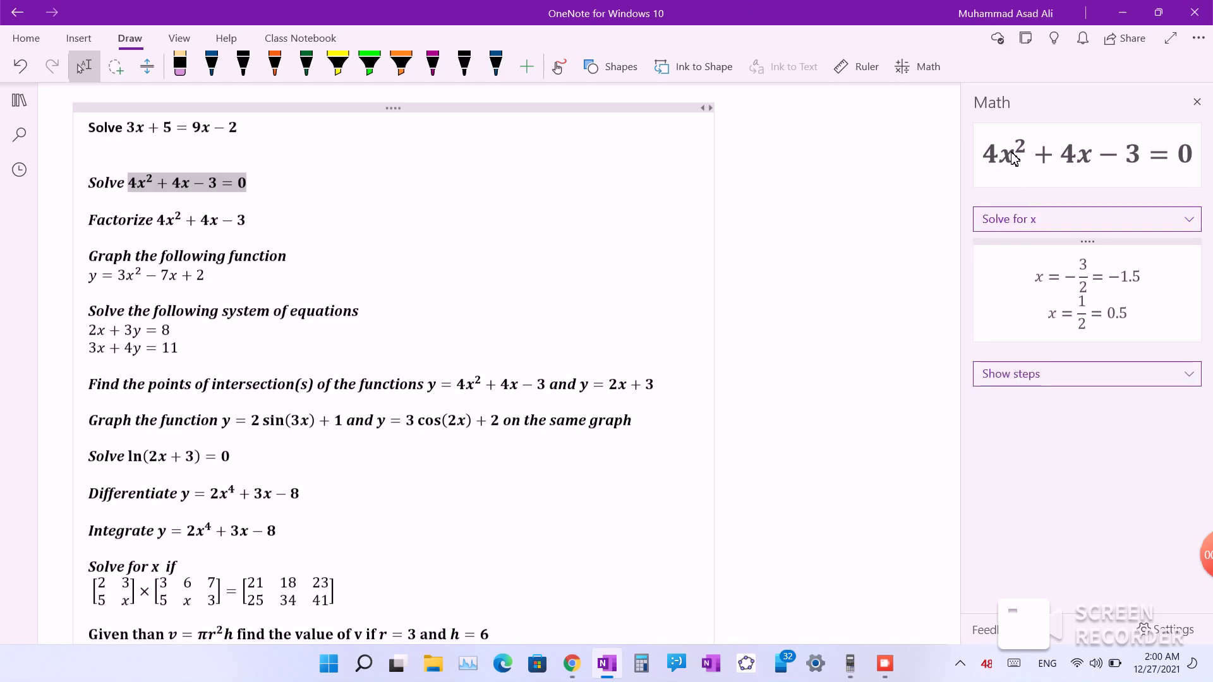
Examine the solution steps for 4x² + 4x − 3 = 0 using the quadratic formula and factoring by grouping
left_click(1073, 375)
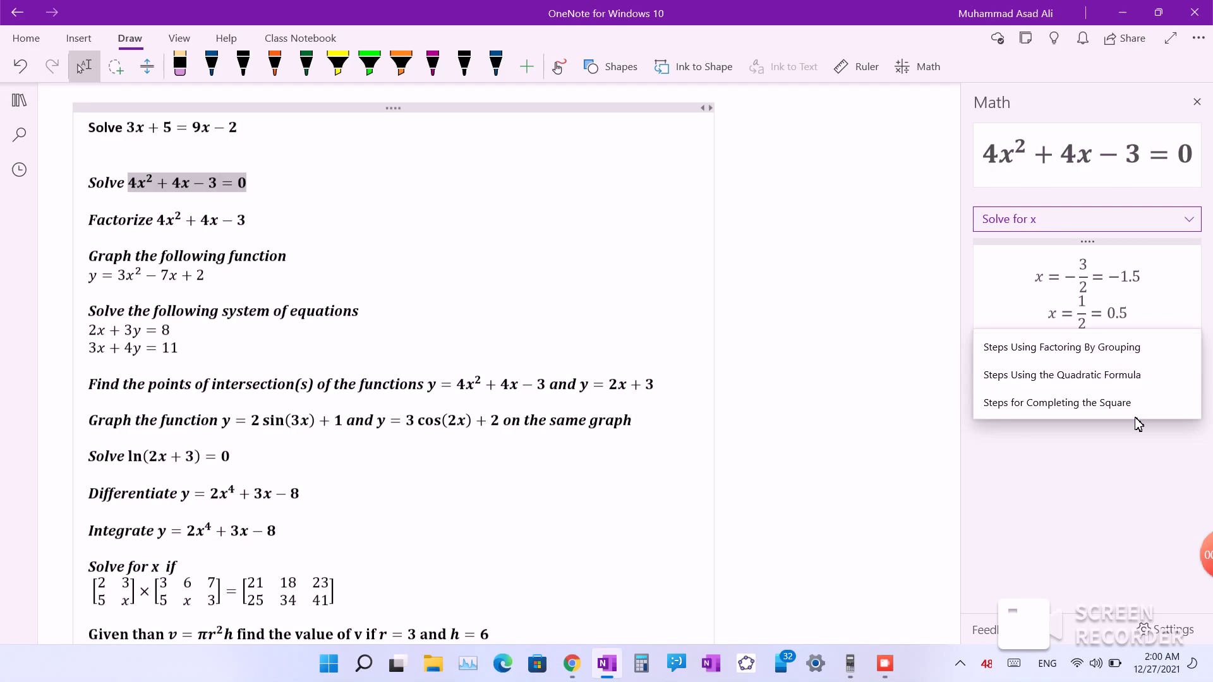
left_click(1122, 378)
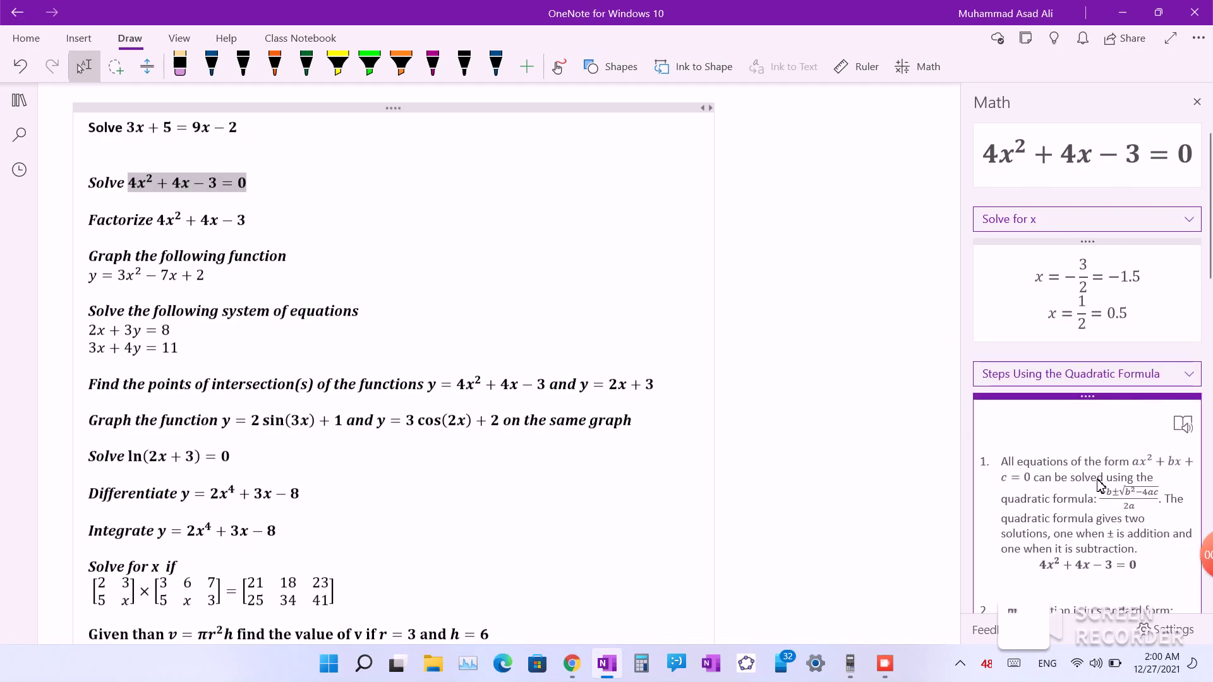
left_click(1109, 374)
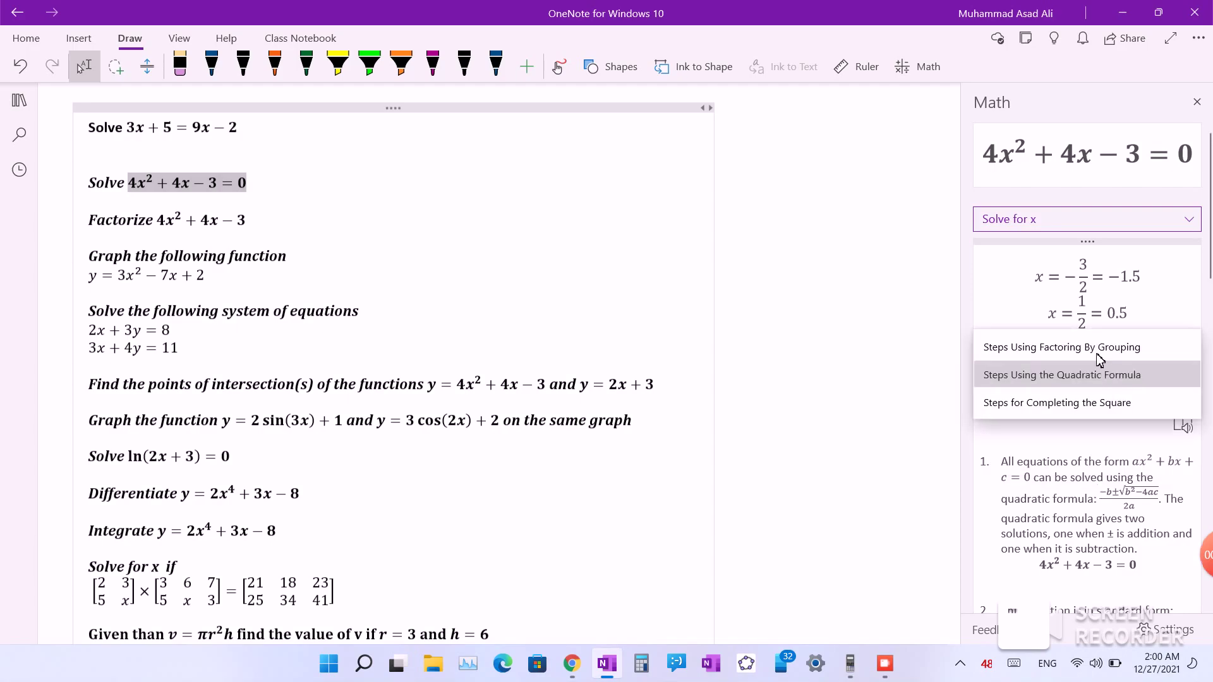
left_click(1105, 347)
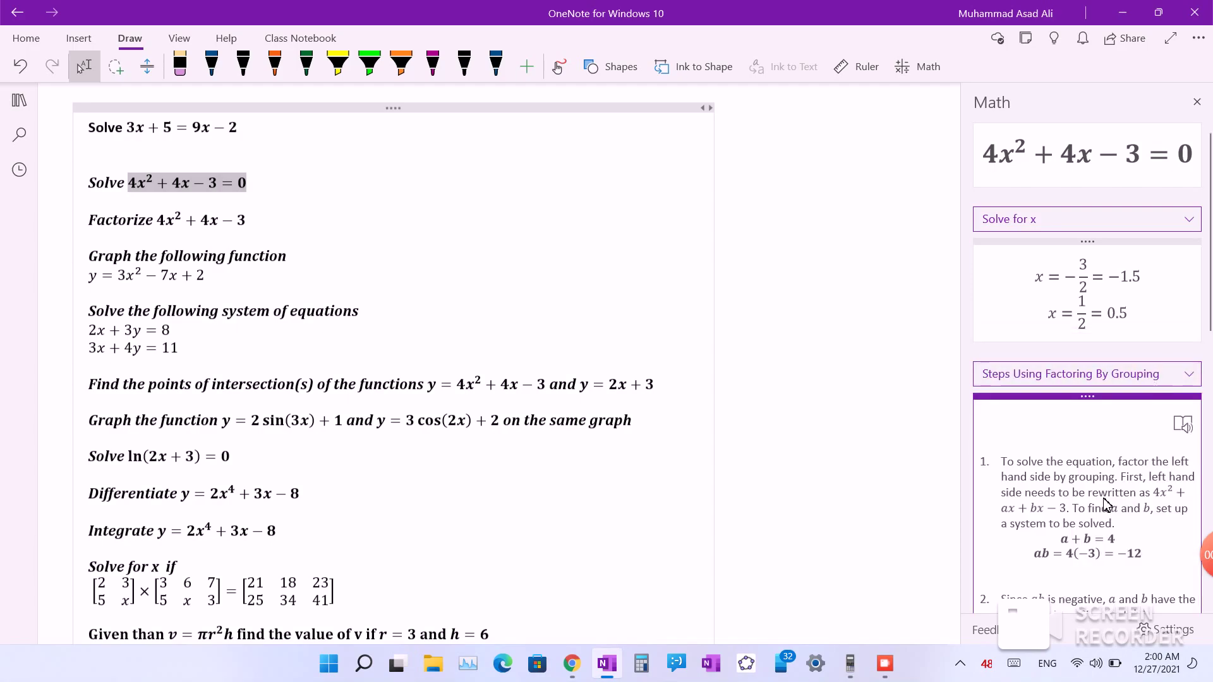
scroll(1103, 504, "down", 5)
scroll(1103, 504, "down", 6)
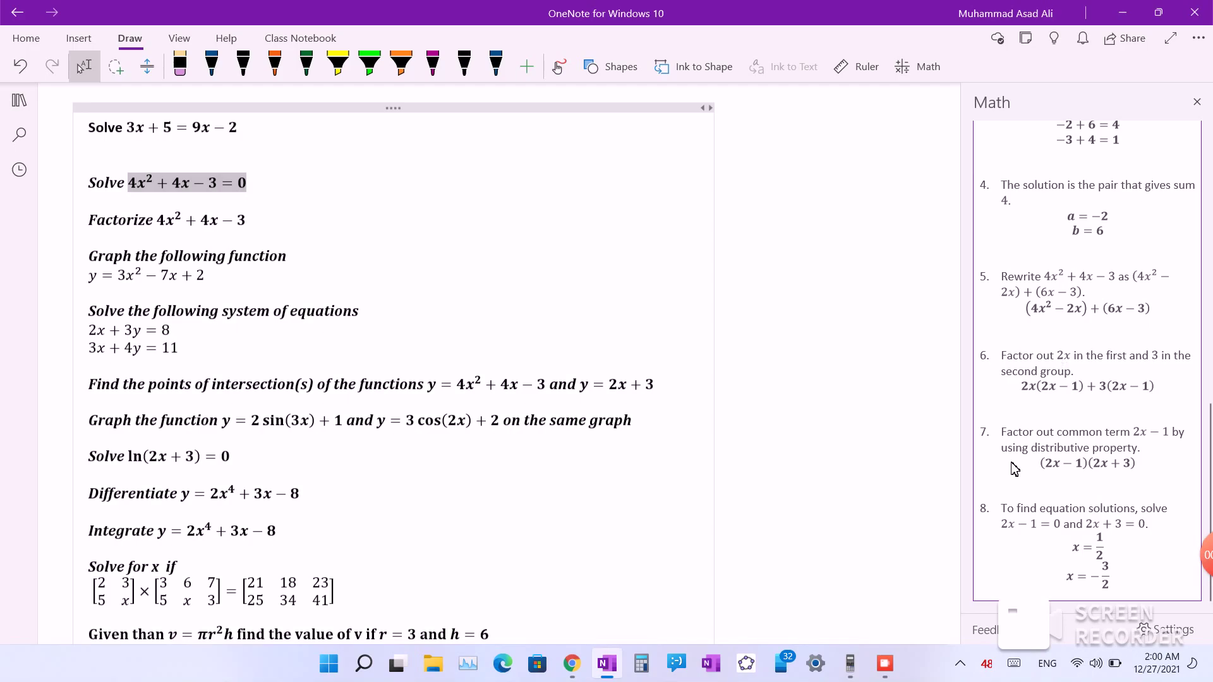
scroll(1015, 469, "up", 11)
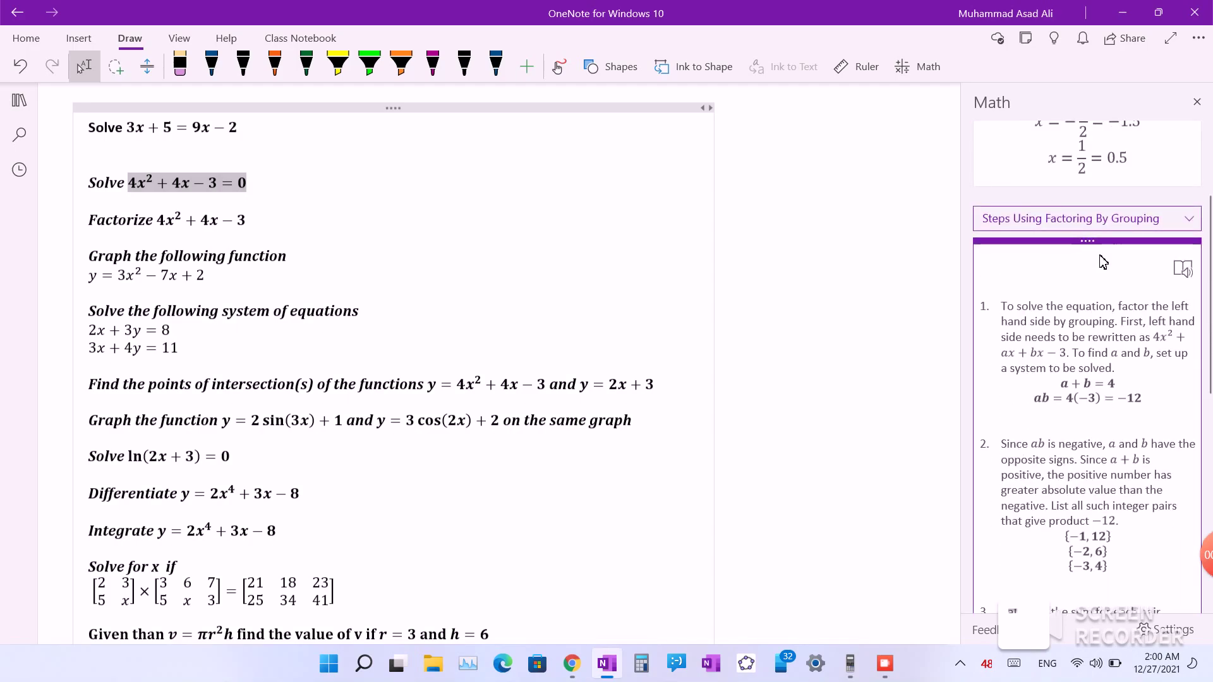
Try to insert the factoring-by-grouping steps on the page below the quadratic equation
left_click_drag(1103, 368, 95, 218)
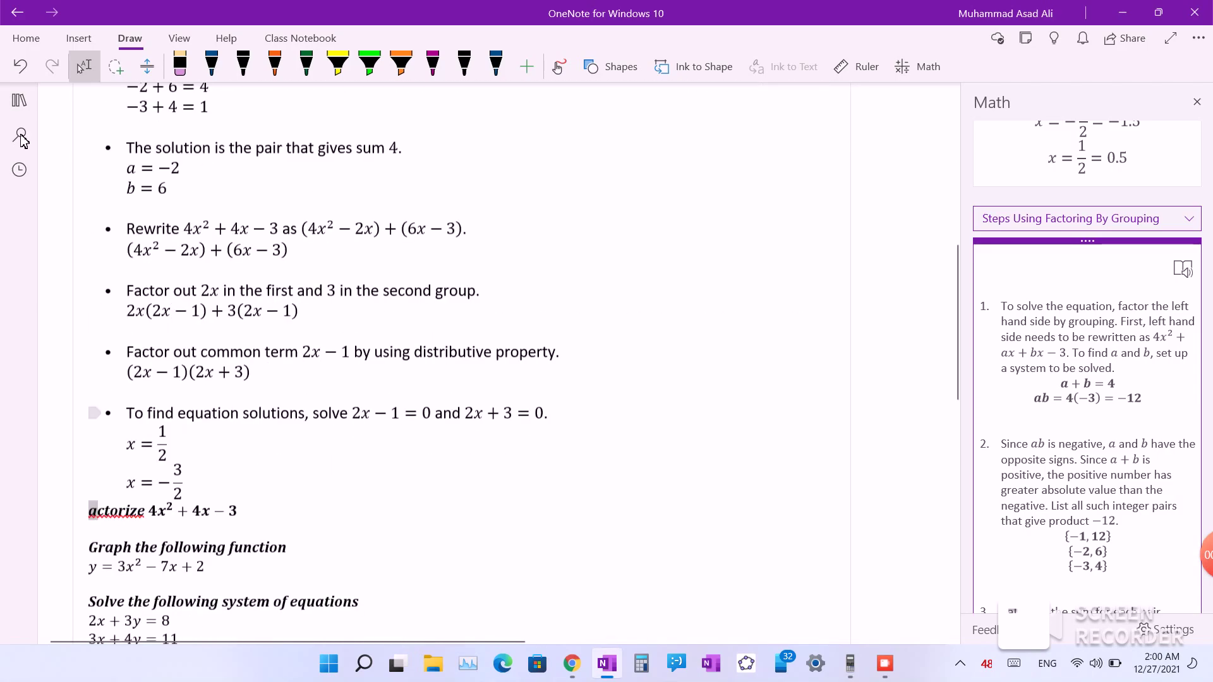
left_click(20, 66)
Factor the expression 4x² + 4x − 3 with the Math tool and show its Solution Steps
left_click_drag(246, 222, 161, 222)
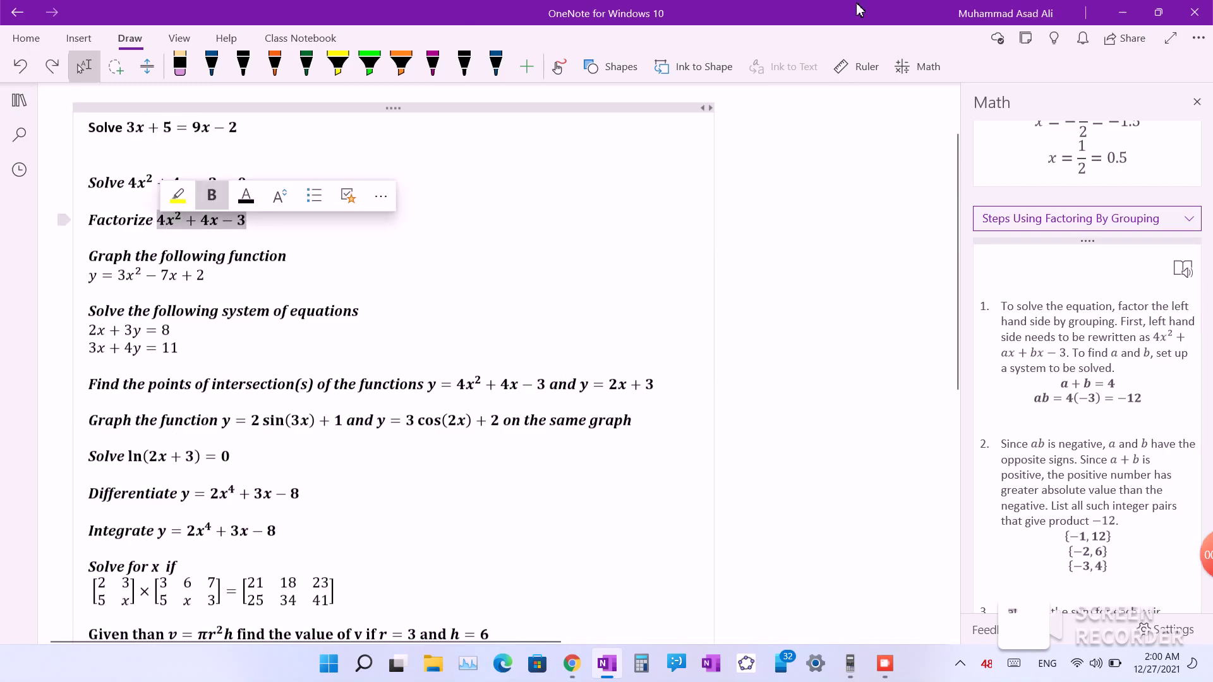
left_click(930, 68)
left_click(1067, 217)
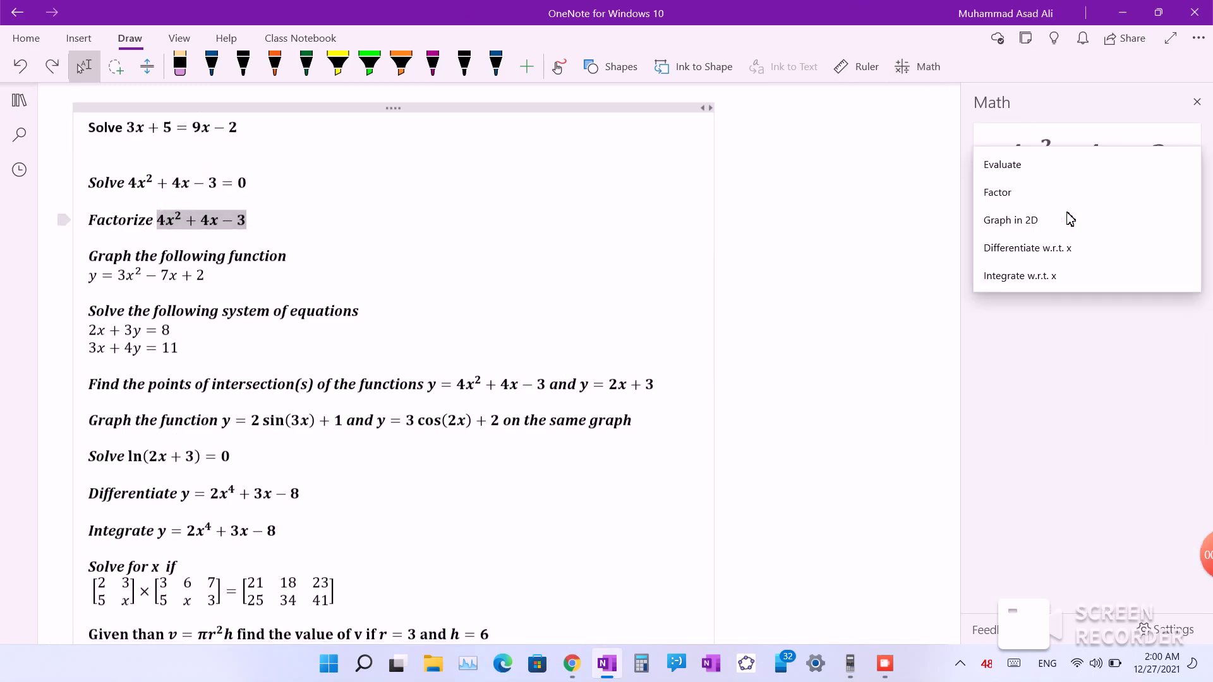
left_click(1024, 194)
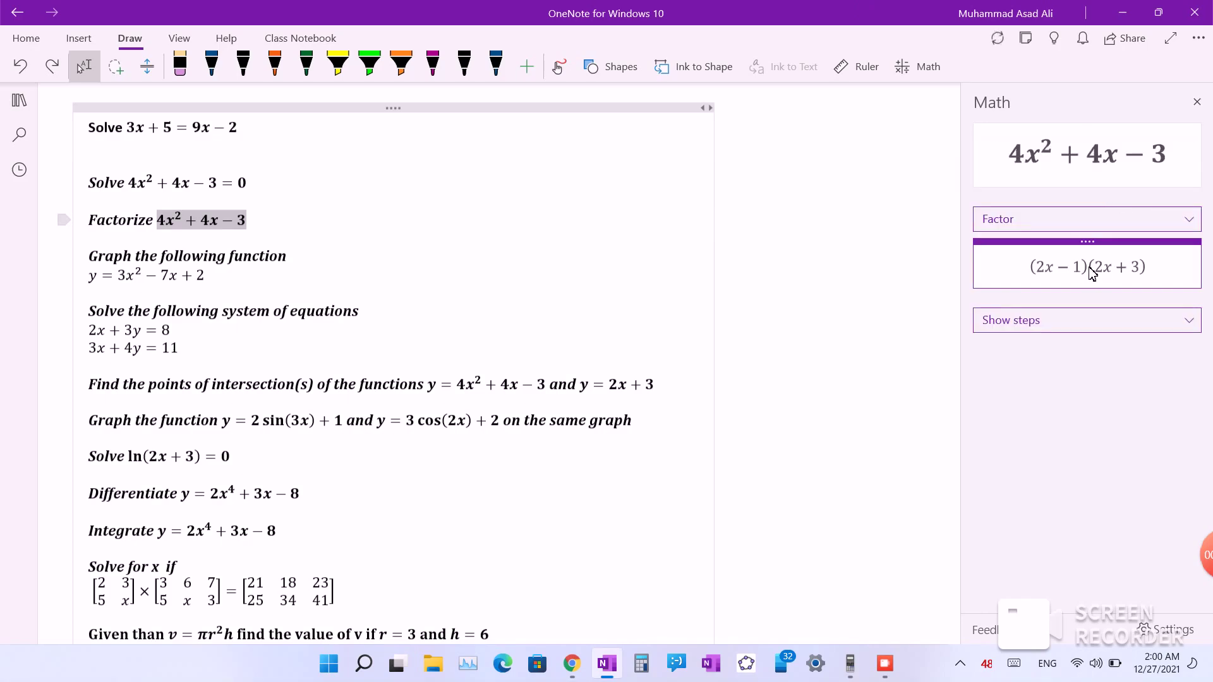
left_click(1038, 321)
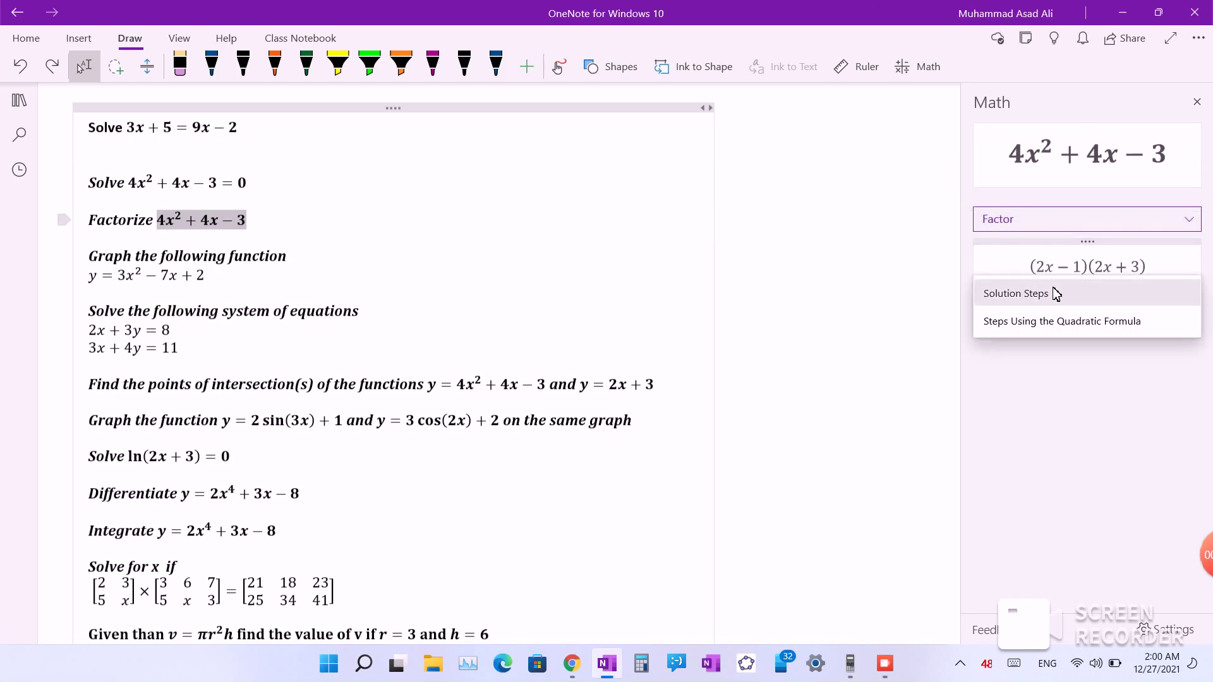
left_click(1118, 296)
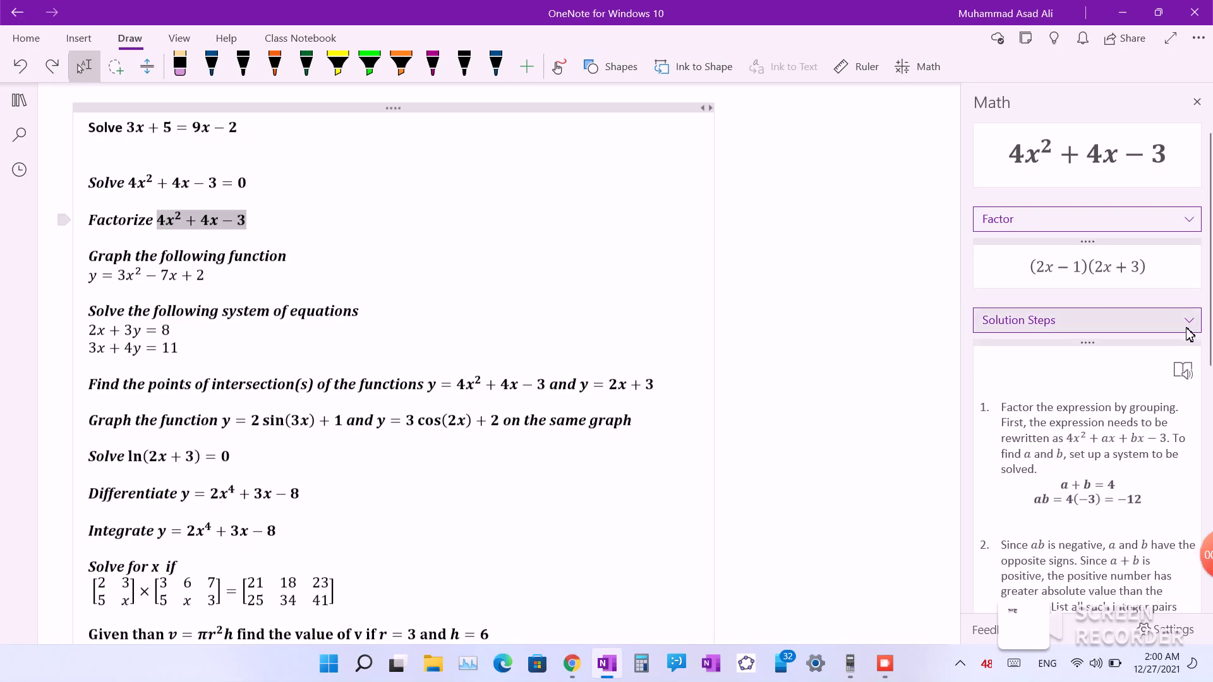
Try to insert the factoring solution steps on the page between the factorization problem and the graphing problem
left_click(124, 256)
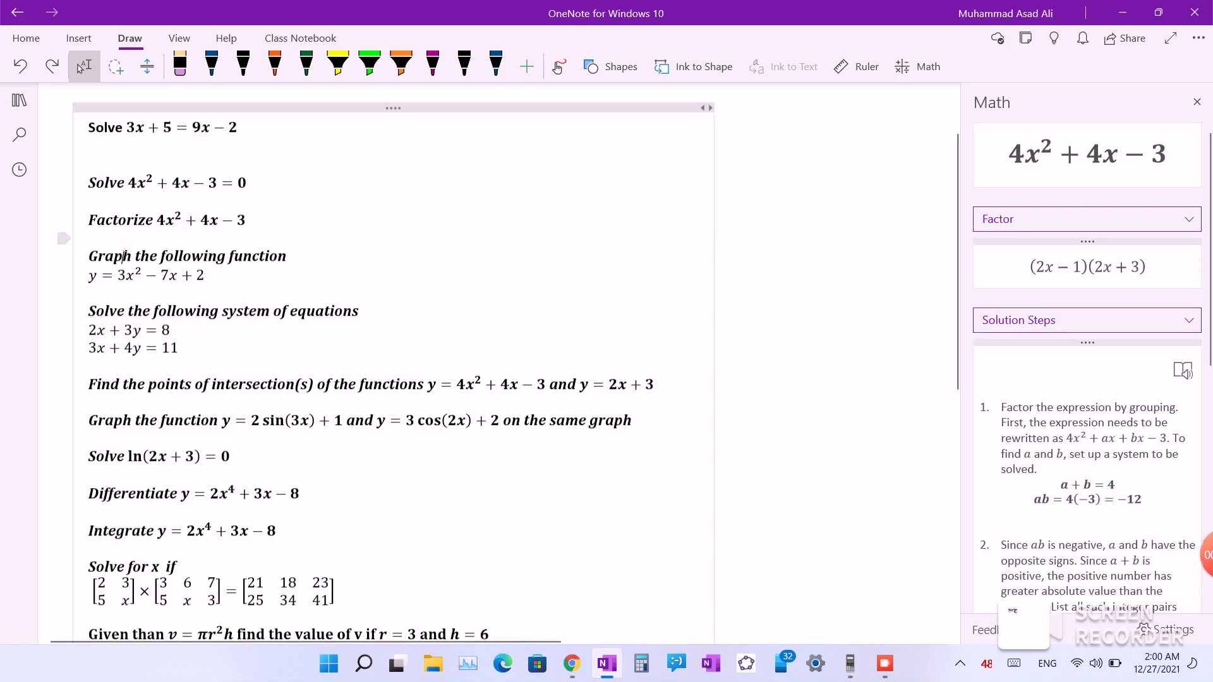
left_click_drag(1044, 450, 89, 217)
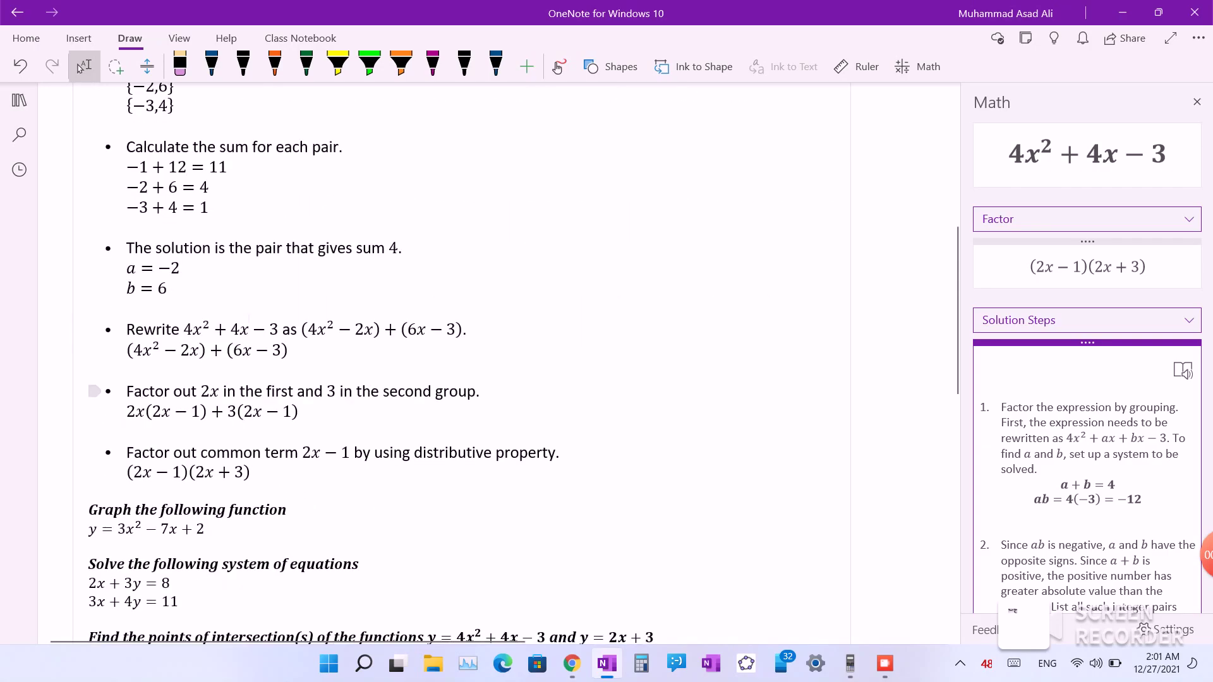
left_click(21, 67)
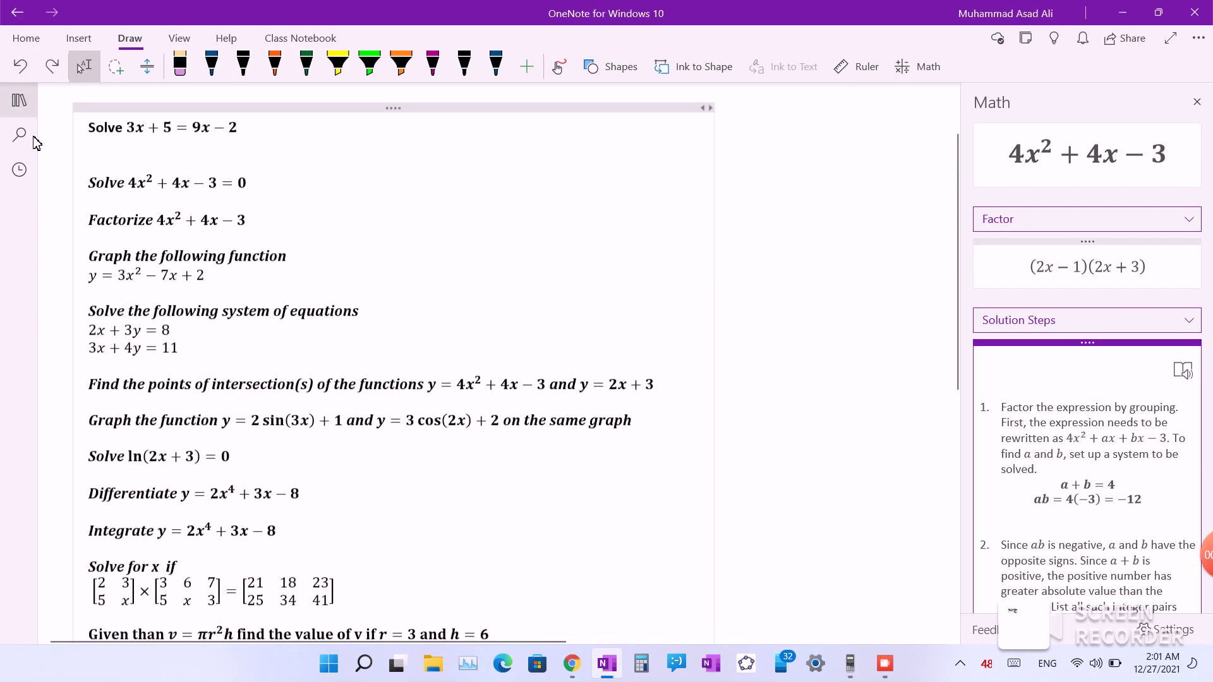
Graph the function y = 3x² − 7x + 2 in 2D with the Math tool
left_click_drag(240, 290, 88, 278)
left_click(921, 63)
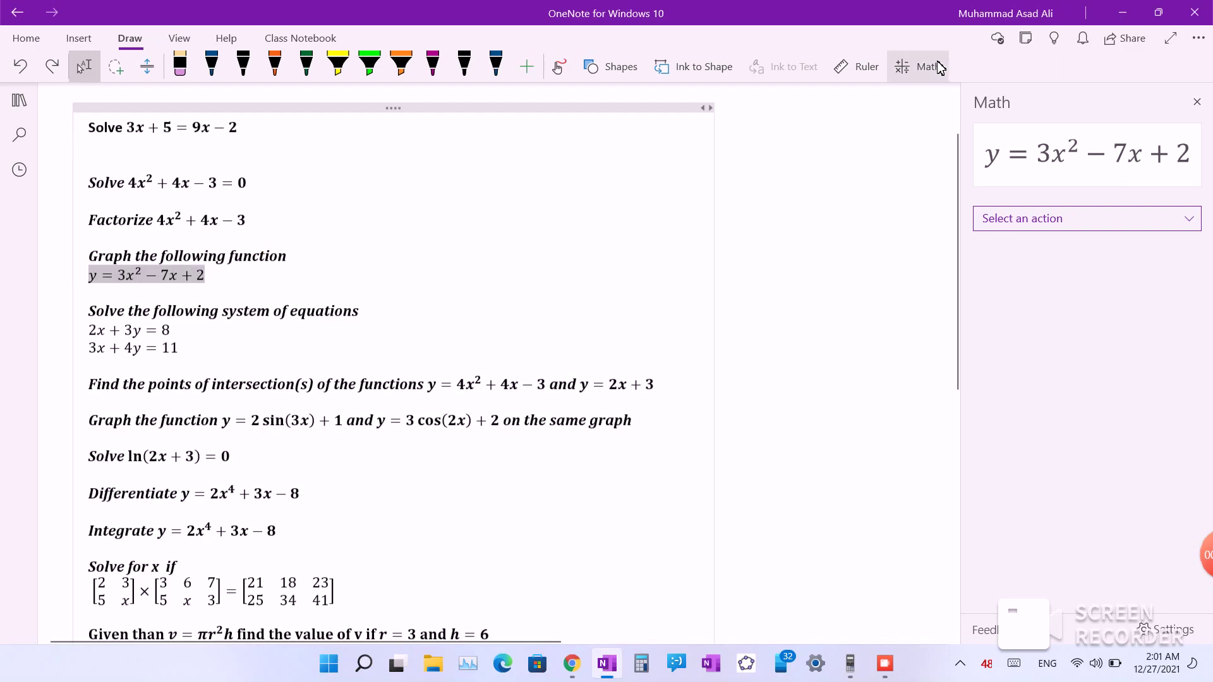
left_click(1037, 216)
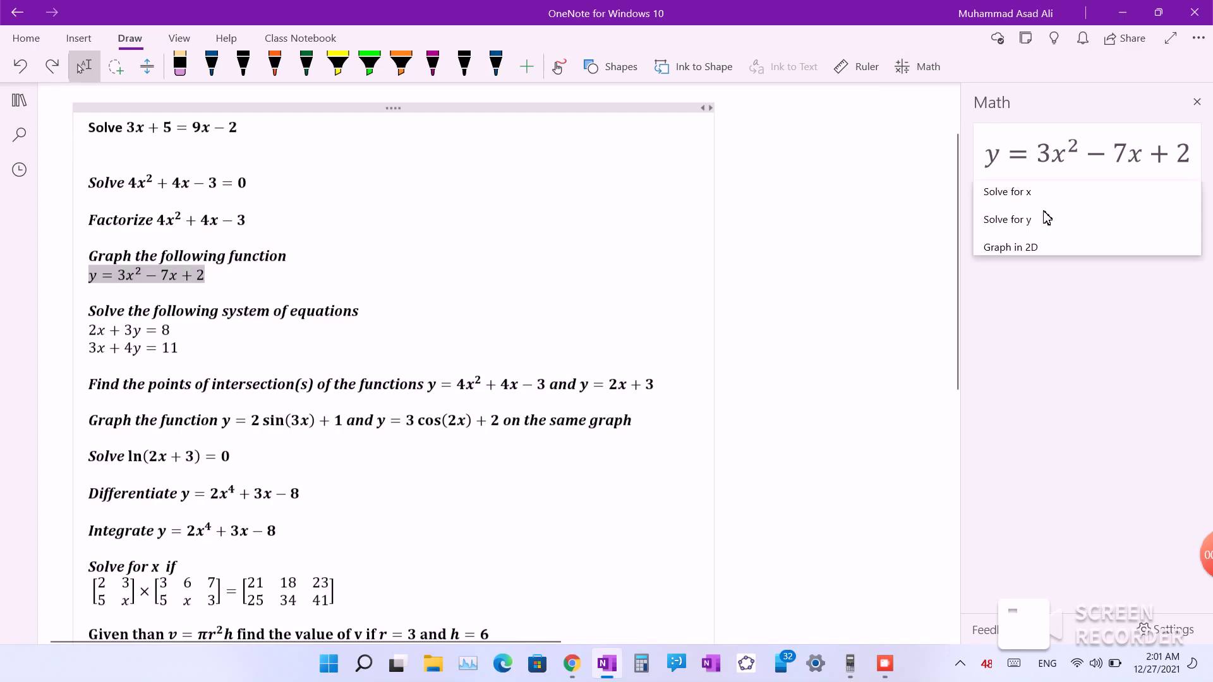
left_click(1037, 249)
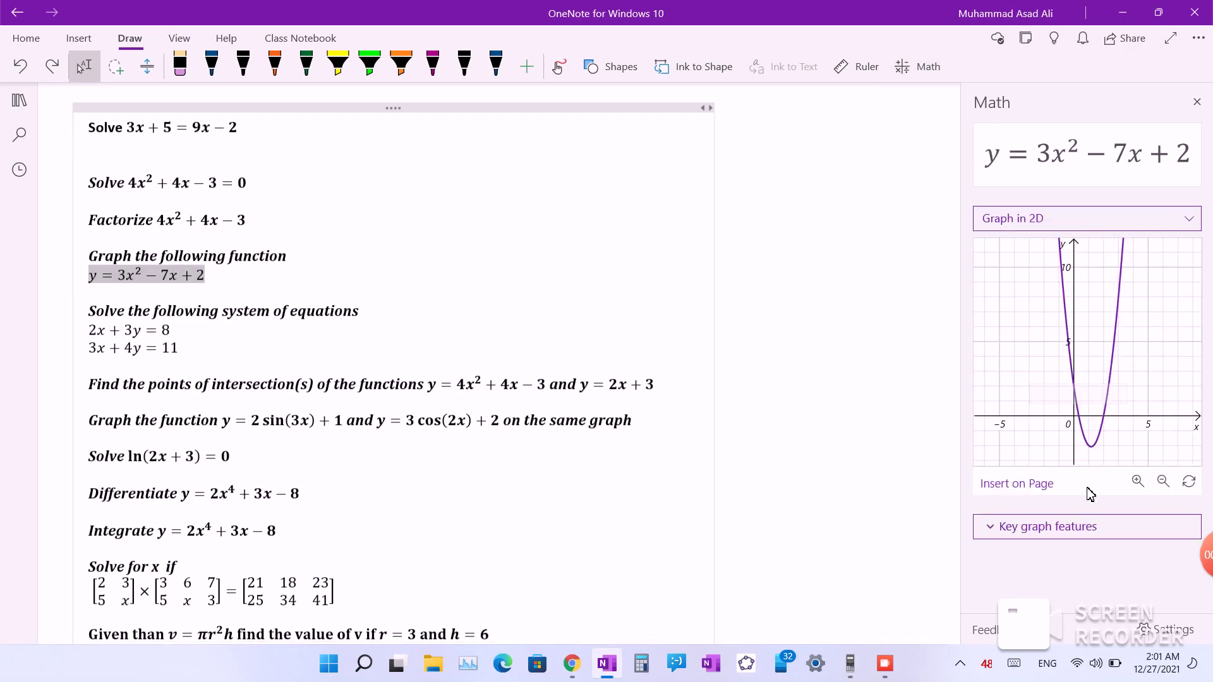
Show all key graph features on the graph of y = 3x² − 7x + 2
left_click(1137, 483)
left_click(1136, 482)
left_click_drag(1096, 413, 1077, 307)
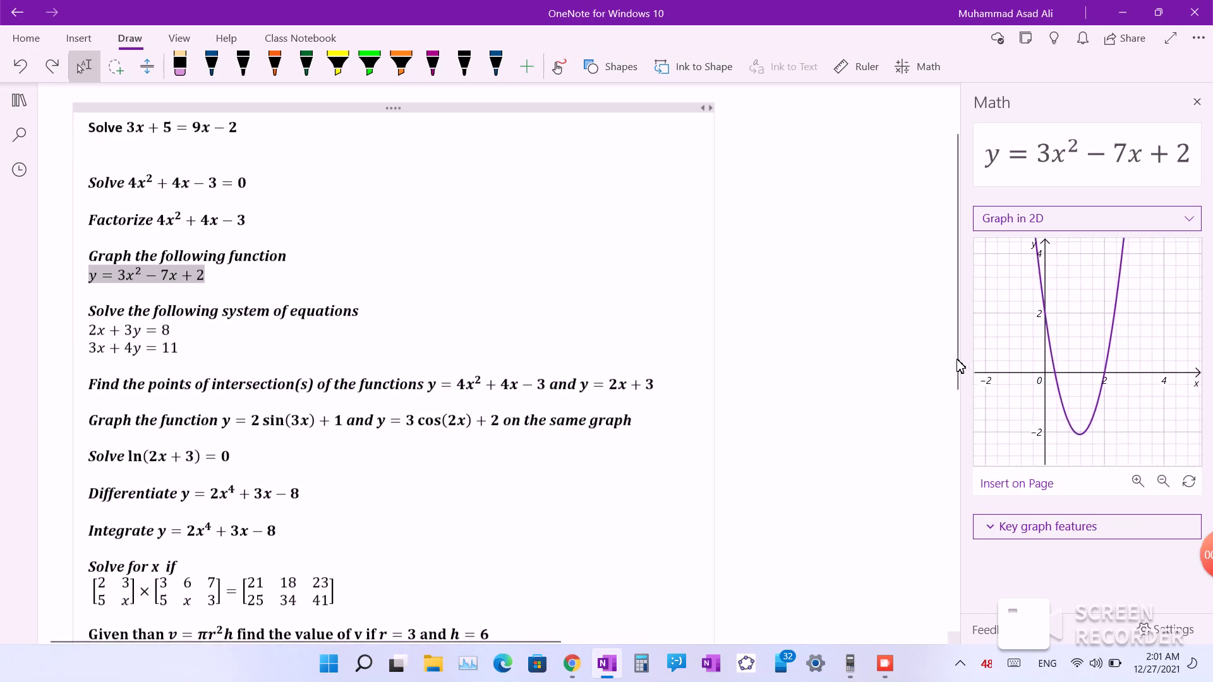
left_click(1010, 531)
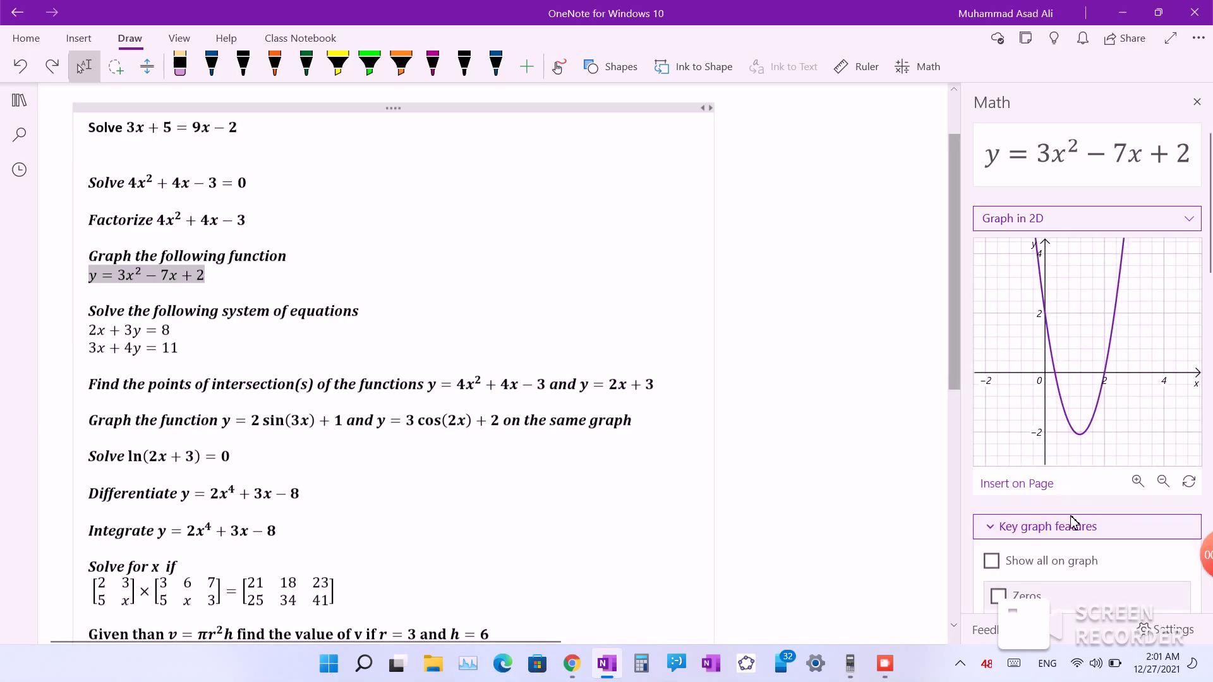
left_click(993, 568)
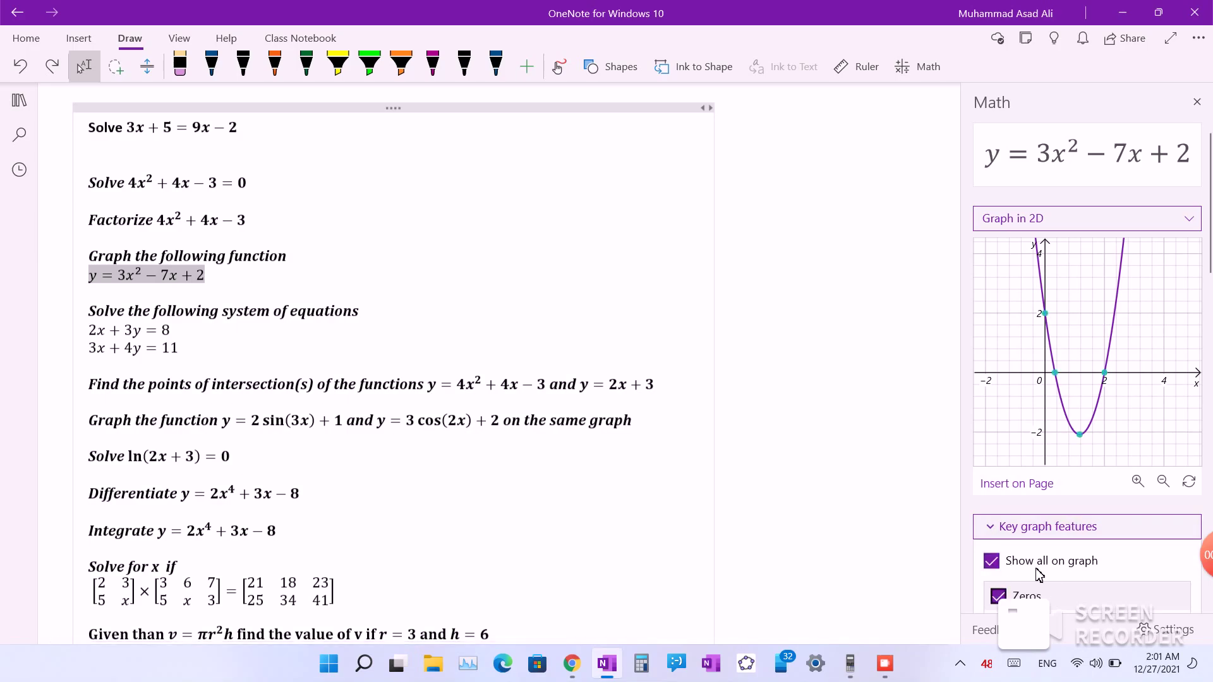
scroll(1125, 431, "down", 1)
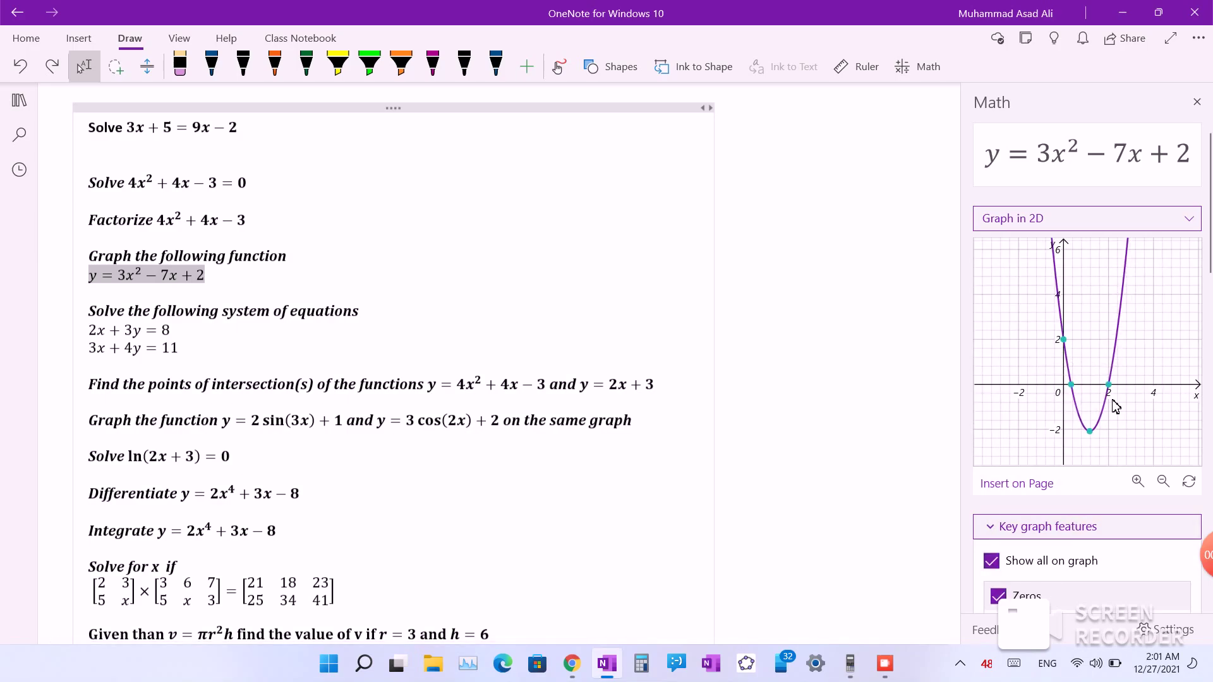
Insert the key-feature graph of y = 3x² − 7x + 2 below its function on the page and widen it
scroll(1114, 392, "up", 1)
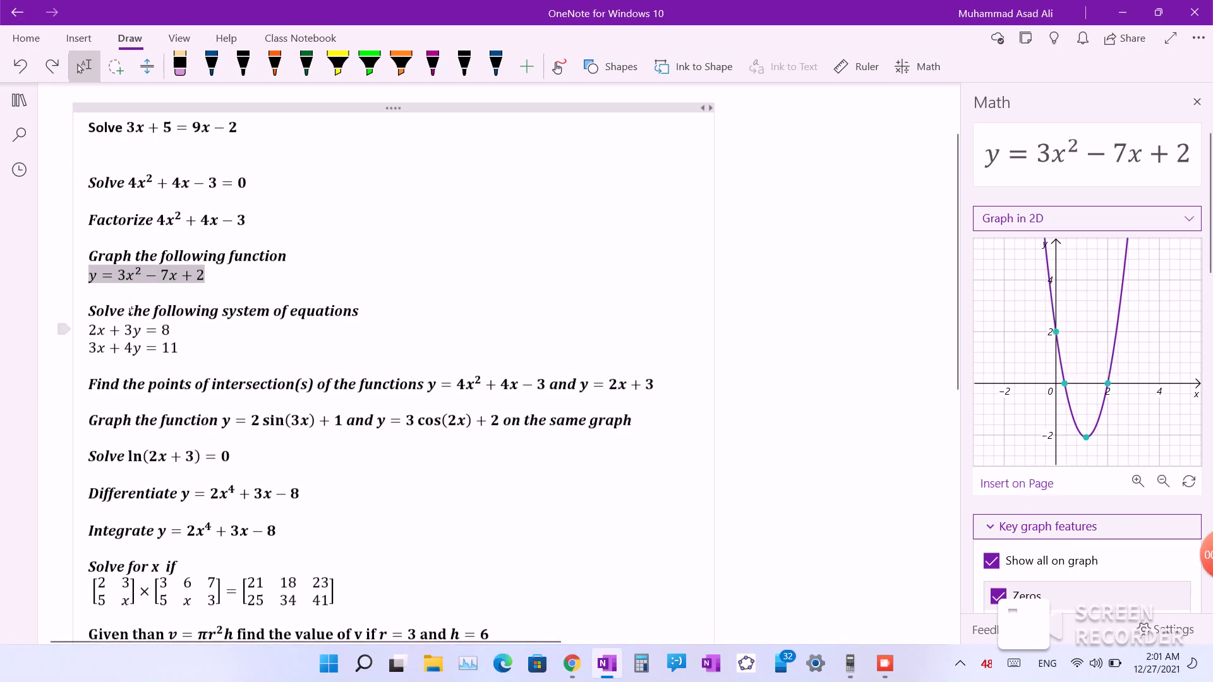
left_click(1018, 484)
scroll(363, 437, "down", 3)
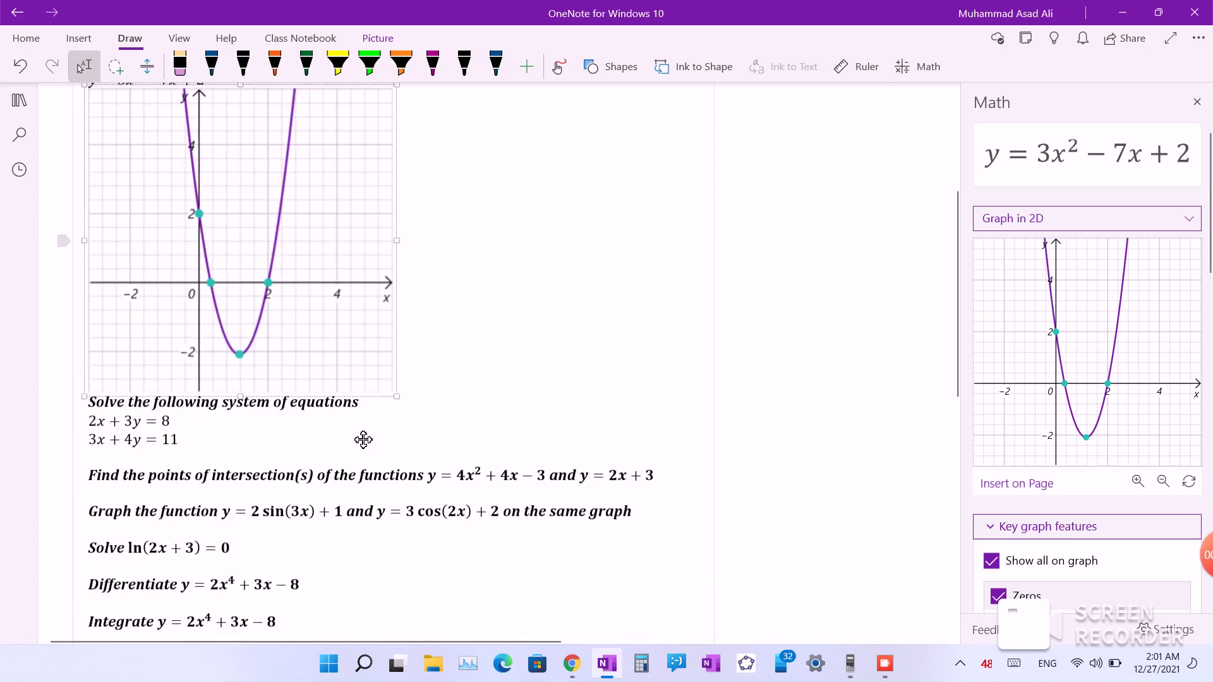
left_click_drag(492, 230, 539, 228)
scroll(240, 451, "up", 1)
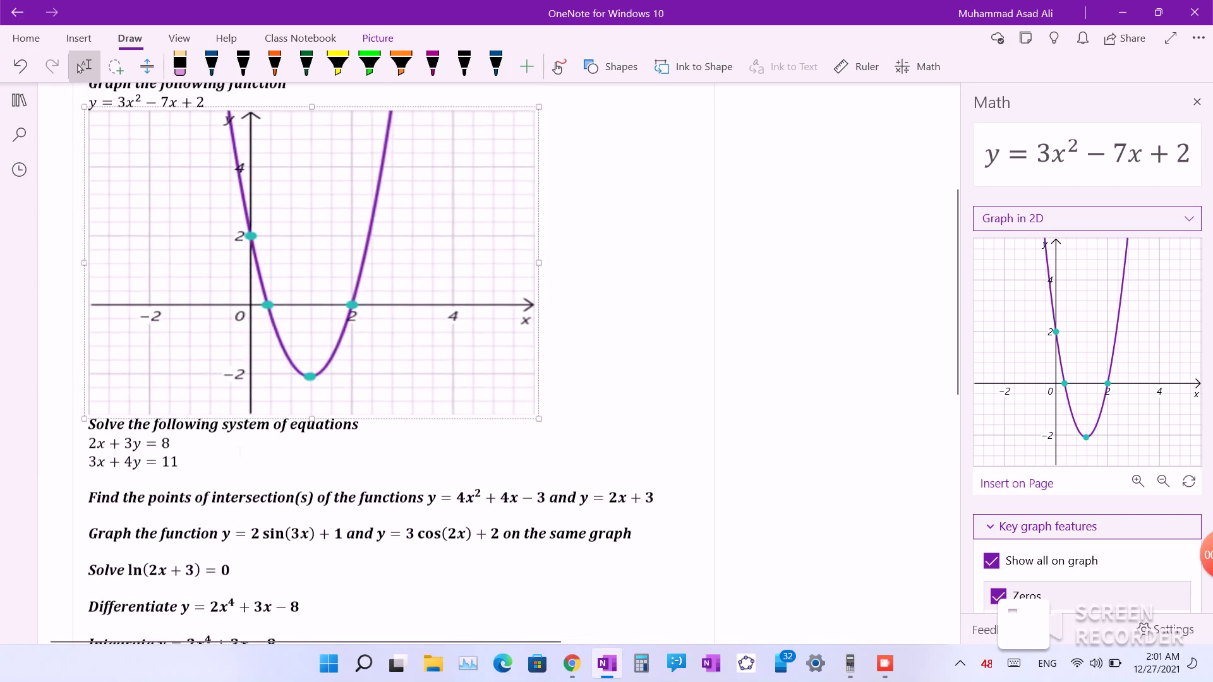
Delete the inserted parabola graph from the page
left_click(185, 464)
left_click(480, 346)
key("Delete")
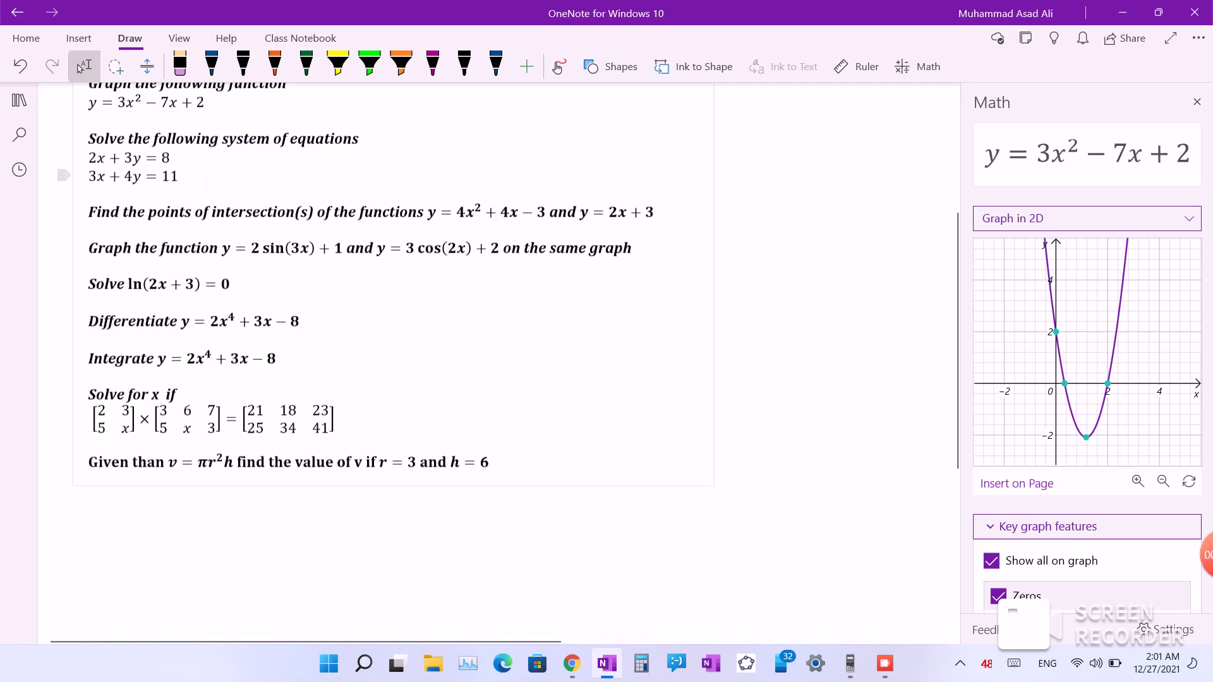
Solve the system 2x + 3y = 8 and 3x + 4y = 11 for x, y with the Math tool
key("ctrl+a")
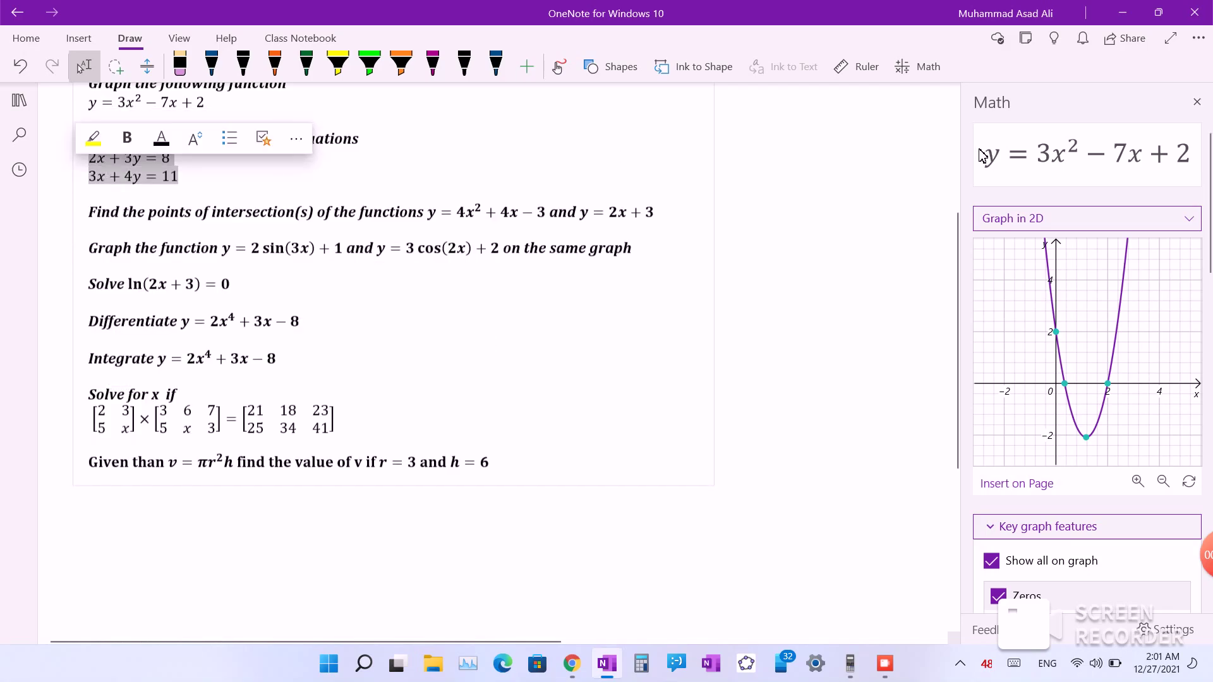
left_click(909, 66)
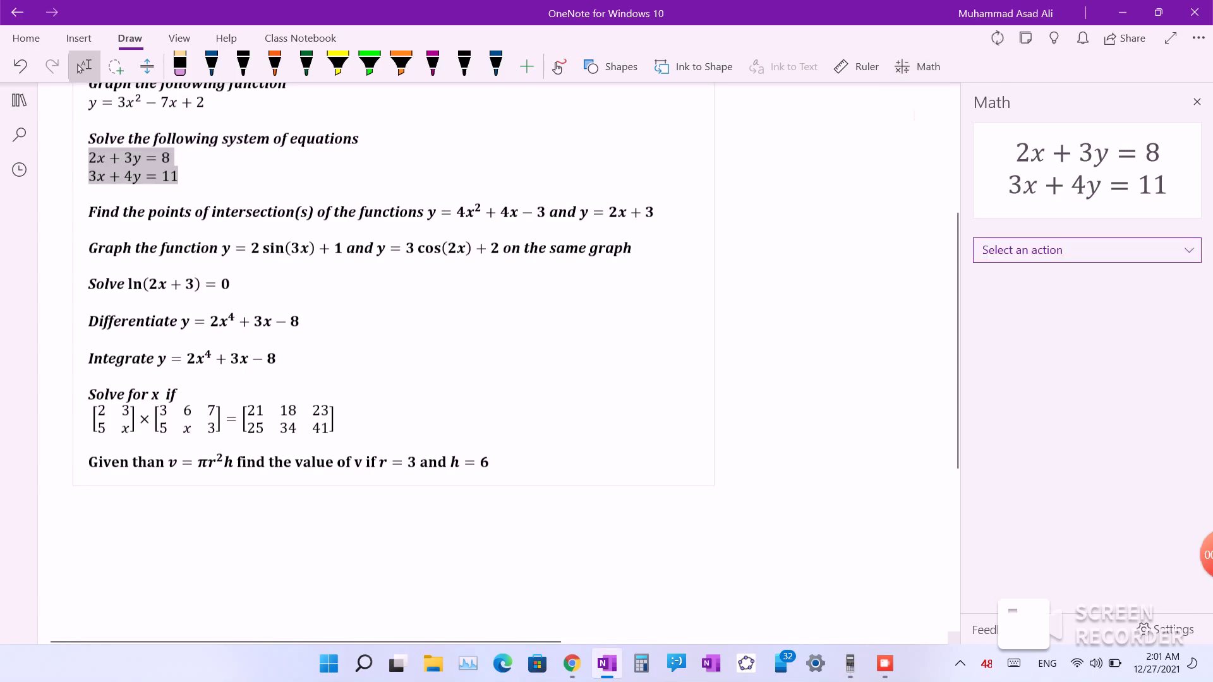
left_click(1074, 249)
left_click(1066, 228)
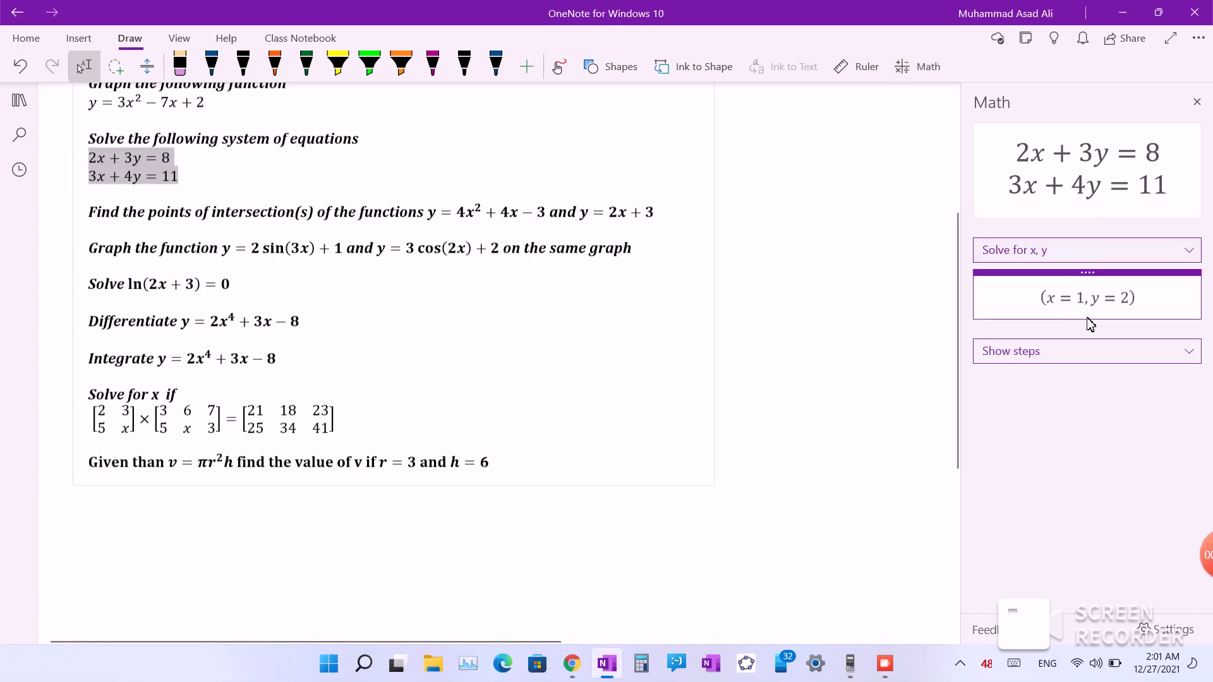
Show the Steps Using Substitution for the system of equations and review them through to the end
left_click(1078, 351)
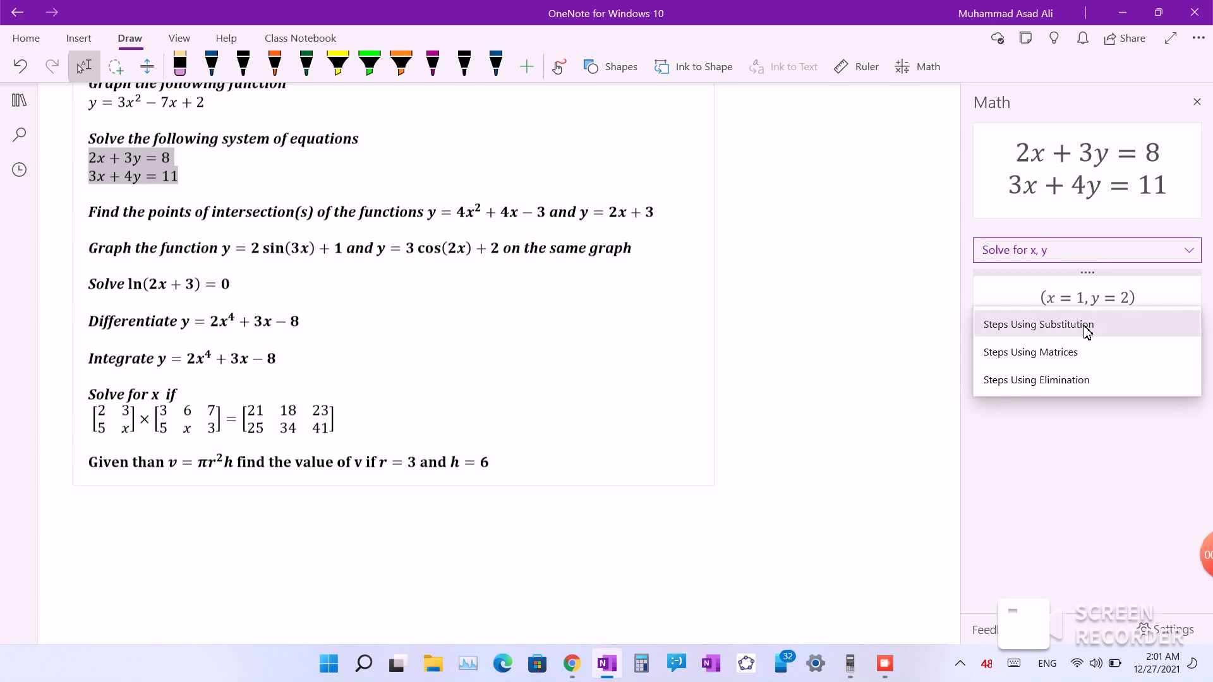
left_click(1086, 325)
scroll(1138, 528, "down", 7)
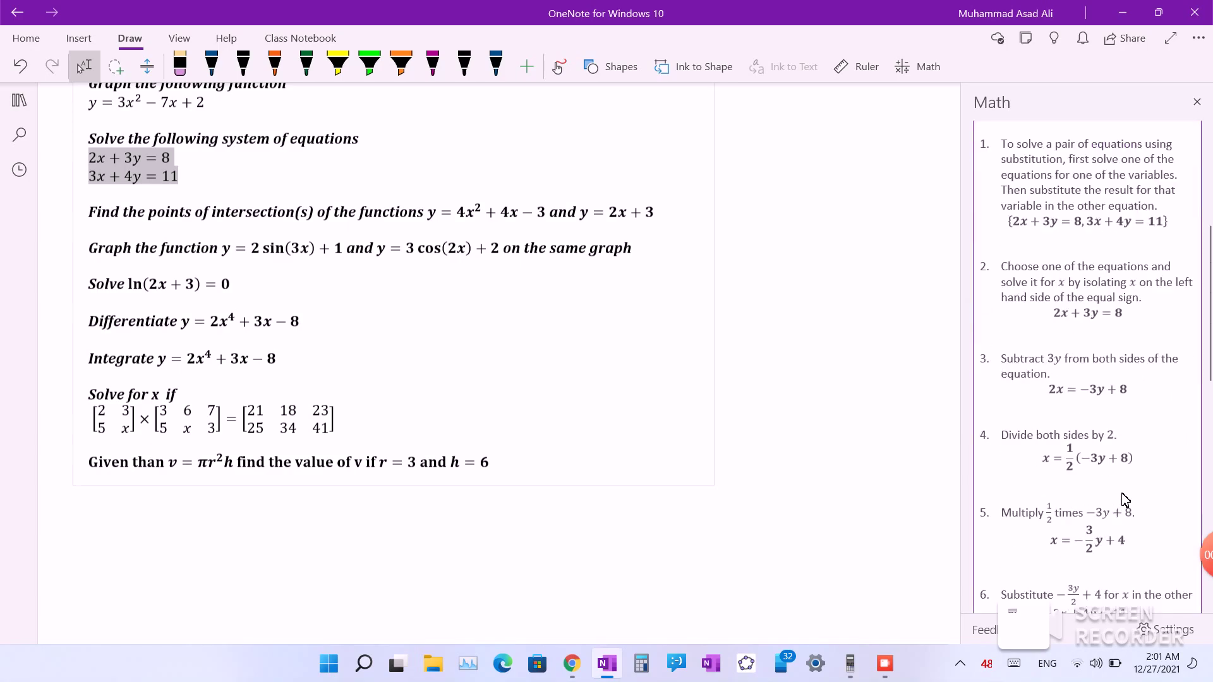
scroll(1122, 492, "down", 8)
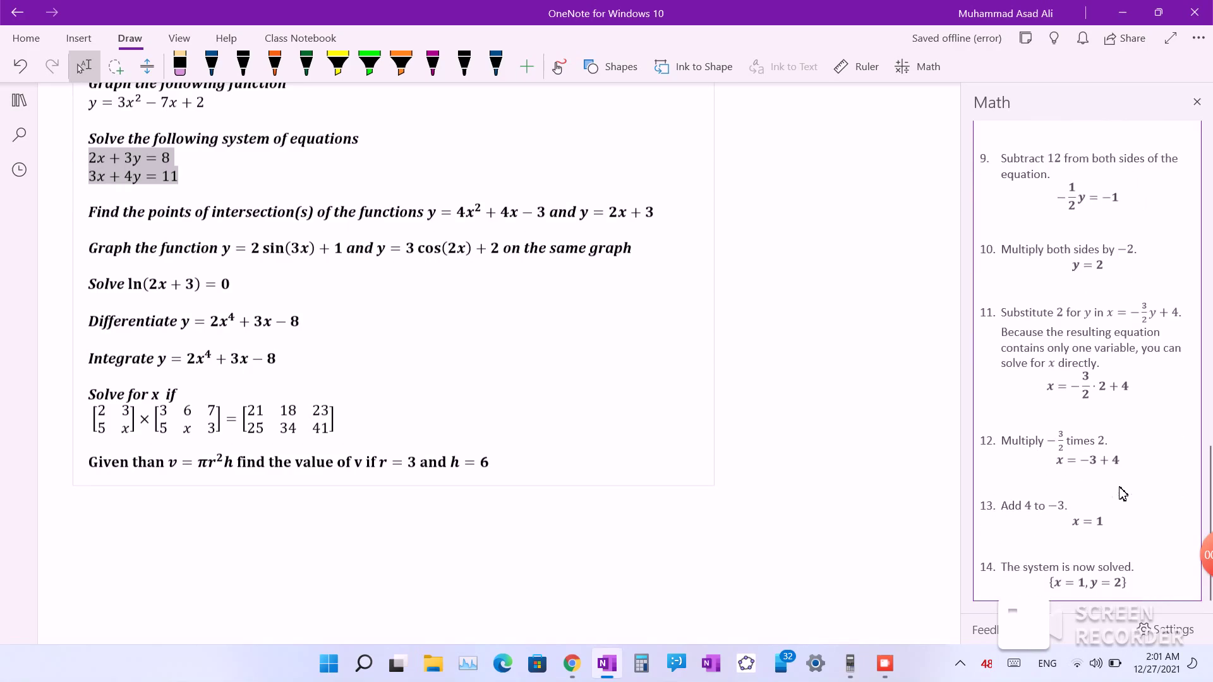
Switch the system's solution method to Steps Using Matrices and review the listed steps
scroll(1122, 493, "up", 4)
scroll(1122, 493, "up", 10)
left_click(1043, 354)
left_click(1048, 380)
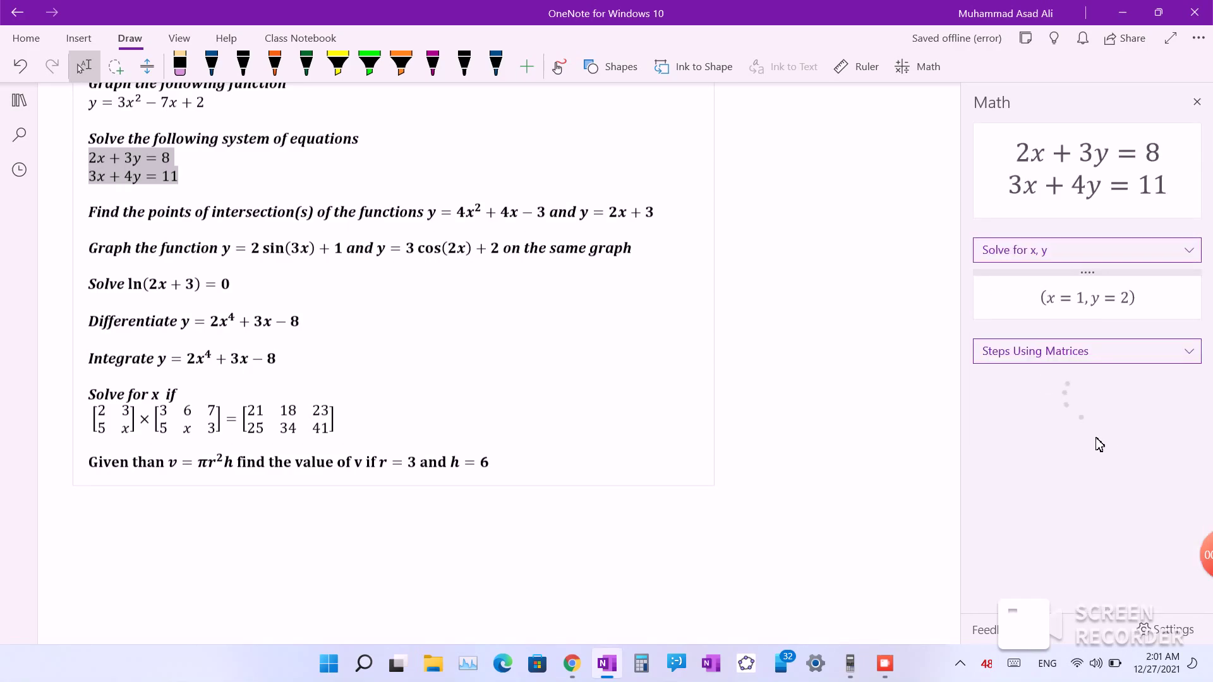
scroll(1088, 461, "down", 10)
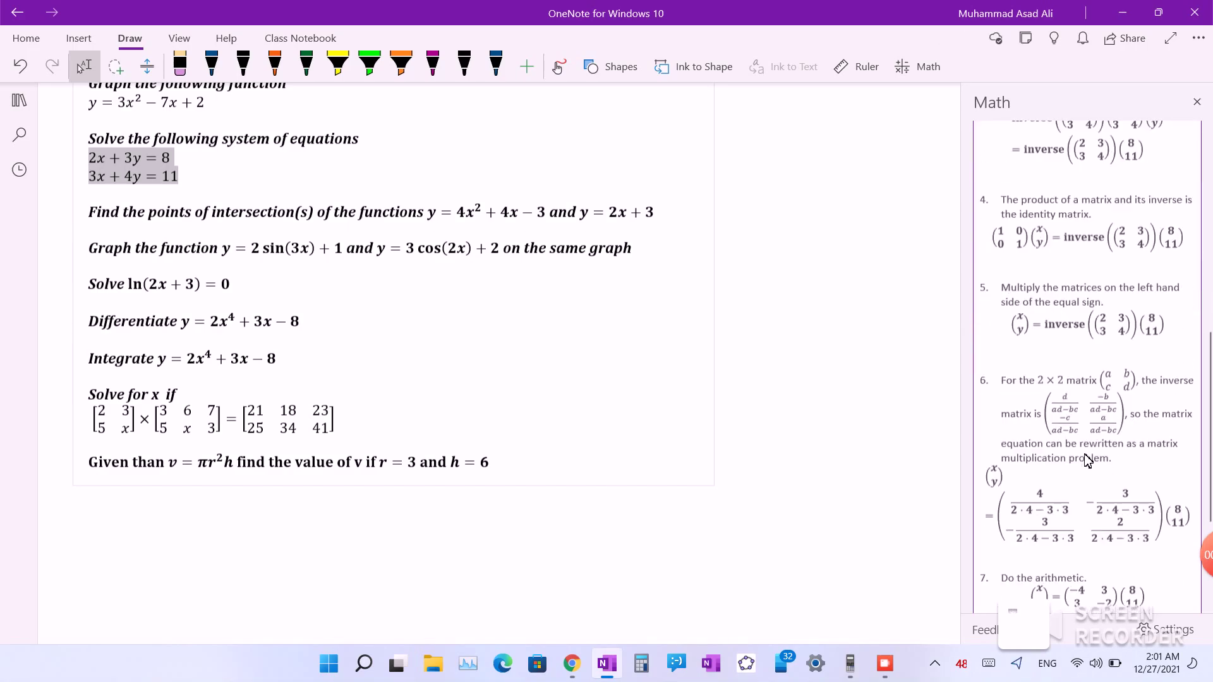
scroll(1084, 461, "up", 10)
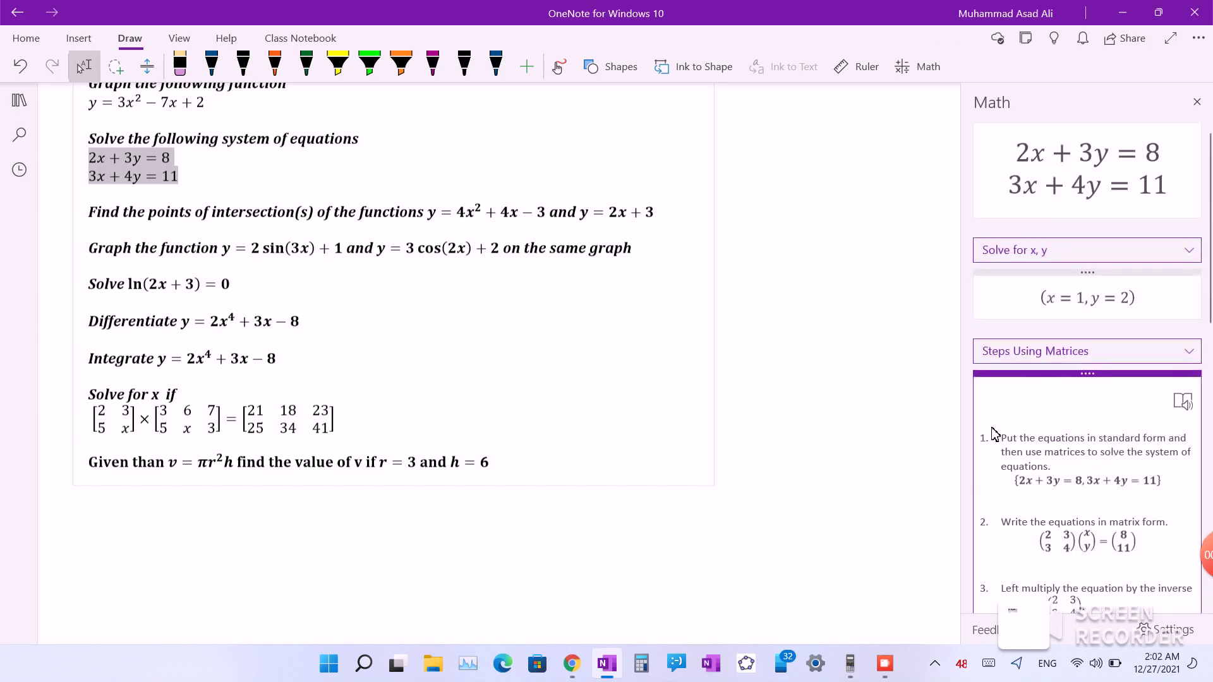
Graph the system 2x + 3y = 8 and 3x + 4y = 11 in 2D
left_click(1084, 255)
left_click(1068, 280)
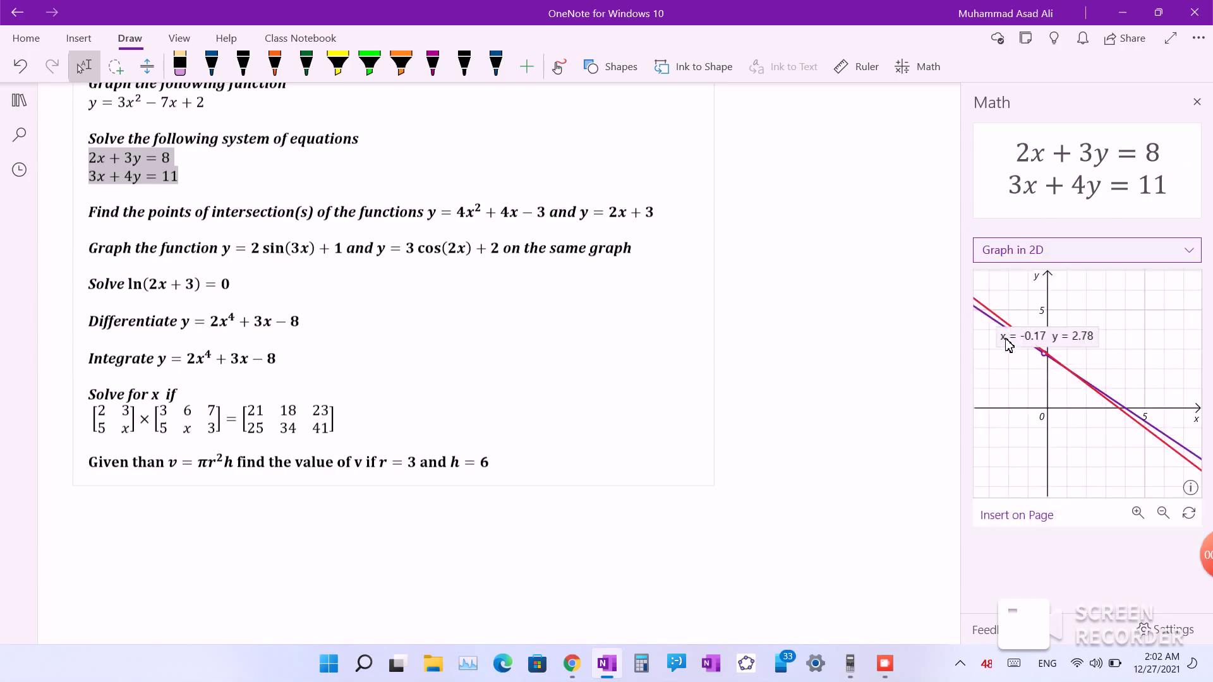
Insert the two-line graph on the page below the system of equations and delete it again
left_click(89, 193)
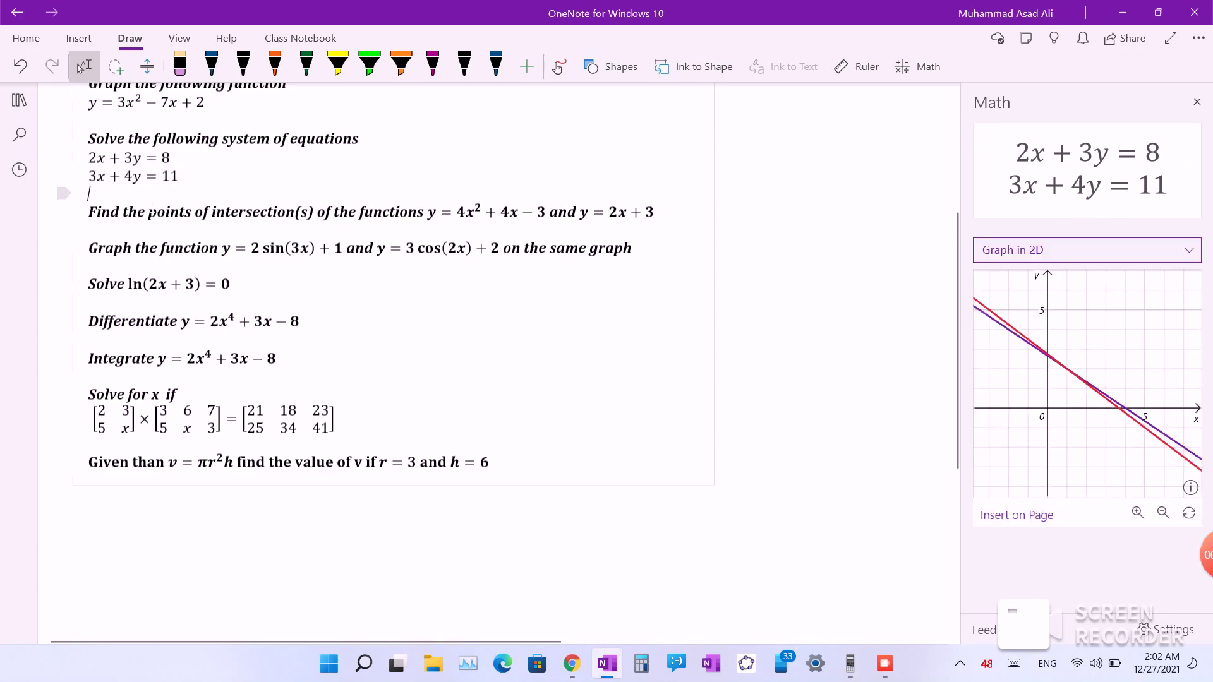
left_click(1017, 516)
left_click(379, 348)
key("Delete")
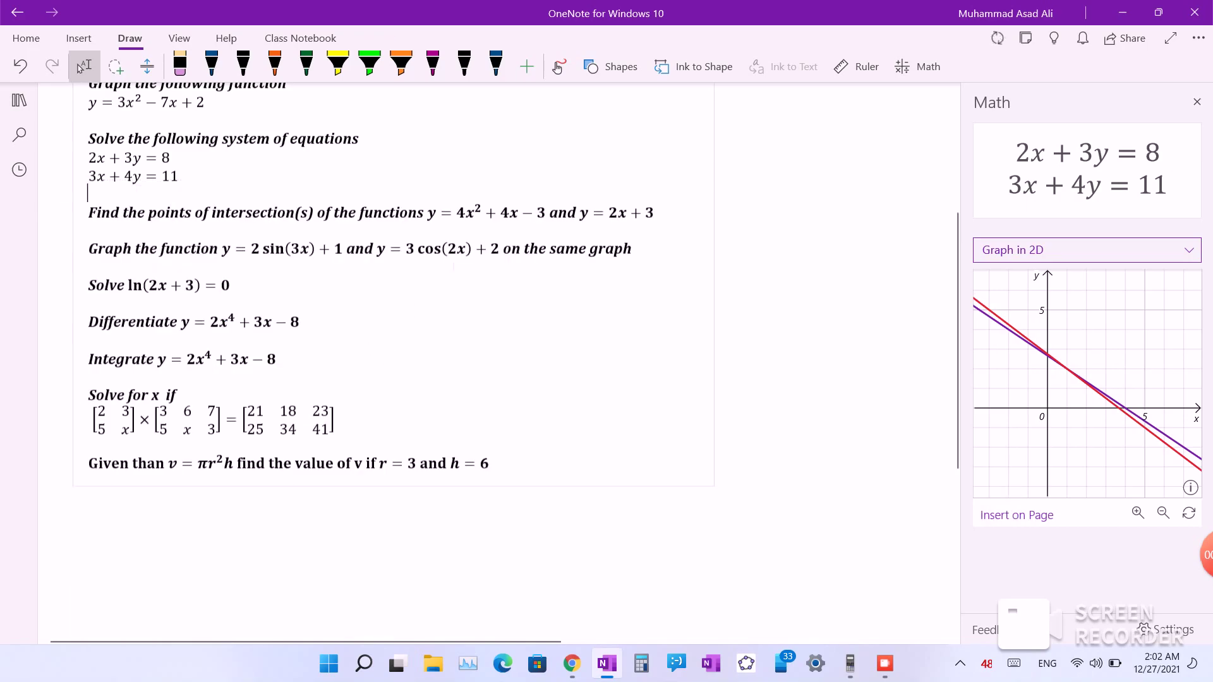
Graph the functions y = 4x² + 4x − 3 and y = 2x + 3 together in 2D with the Math tool
left_click_drag(561, 217, 657, 214)
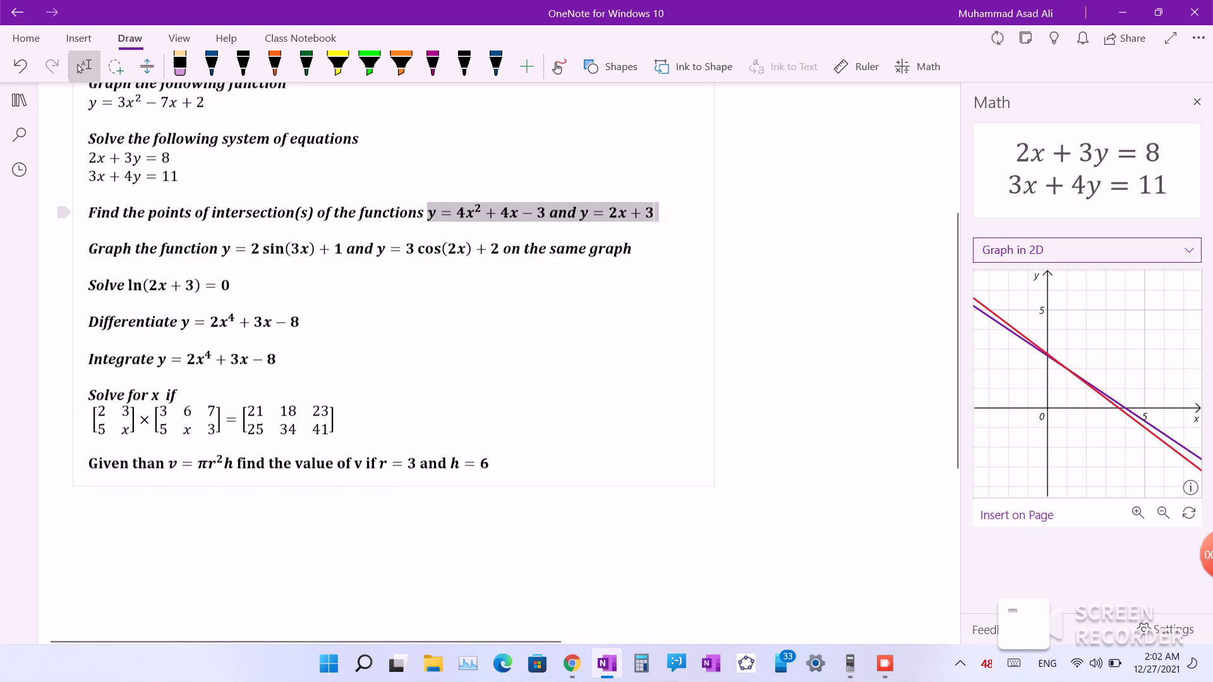
left_click(917, 67)
left_click(1068, 255)
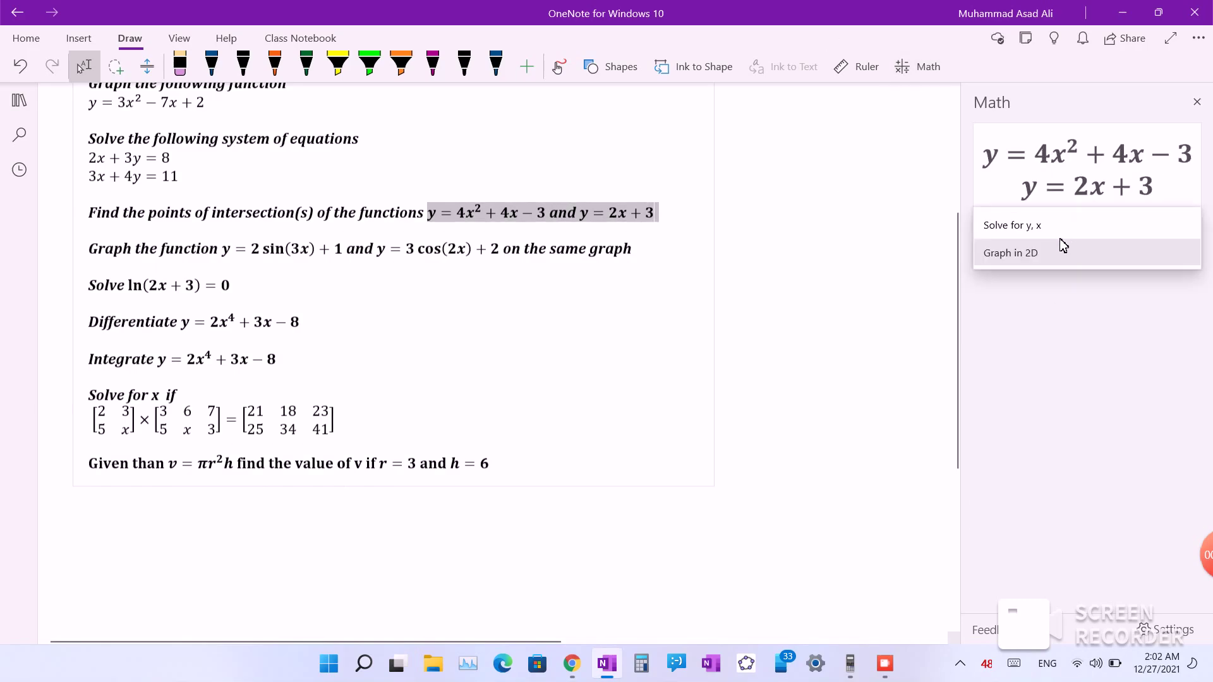
left_click(1049, 254)
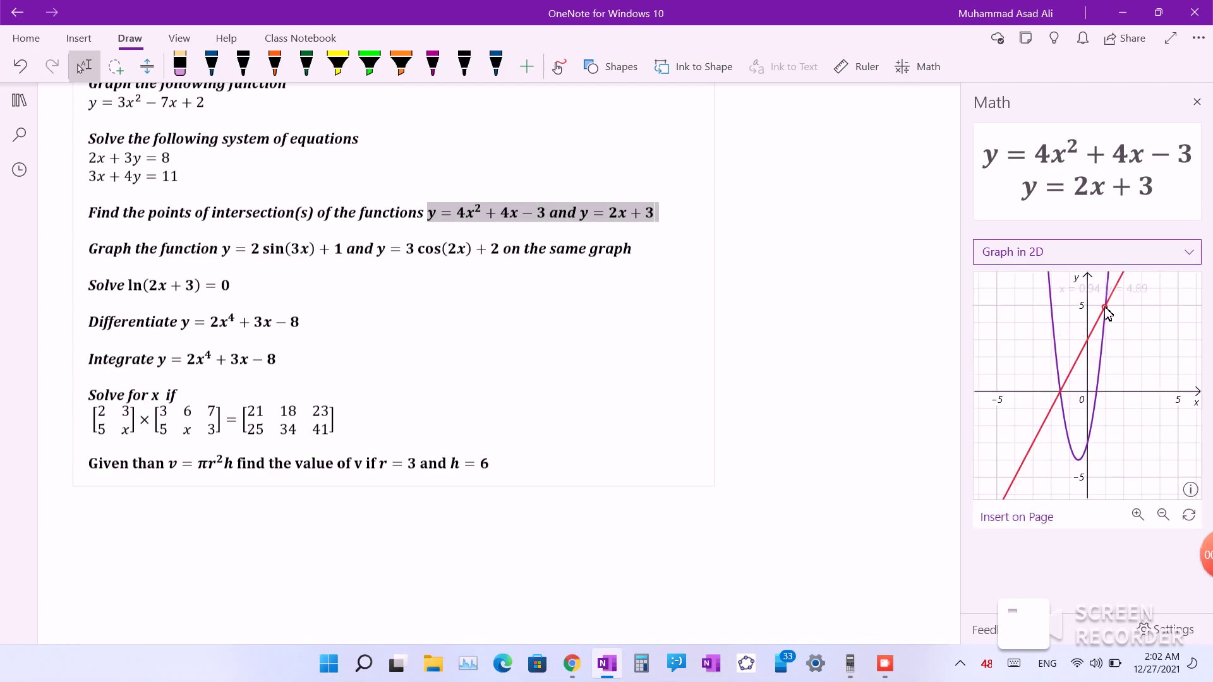
Solve y = 4x² + 4x − 3 and y = 2x + 3 for y, x to find their intersection points
left_click(1070, 252)
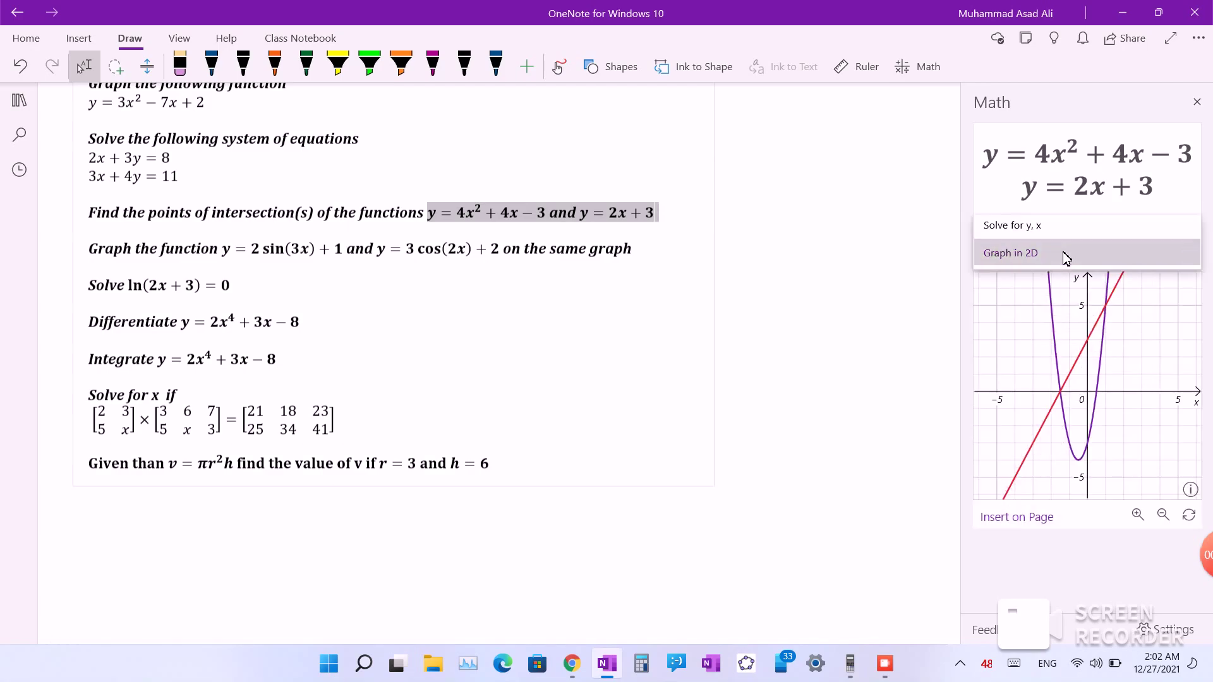
left_click(1043, 234)
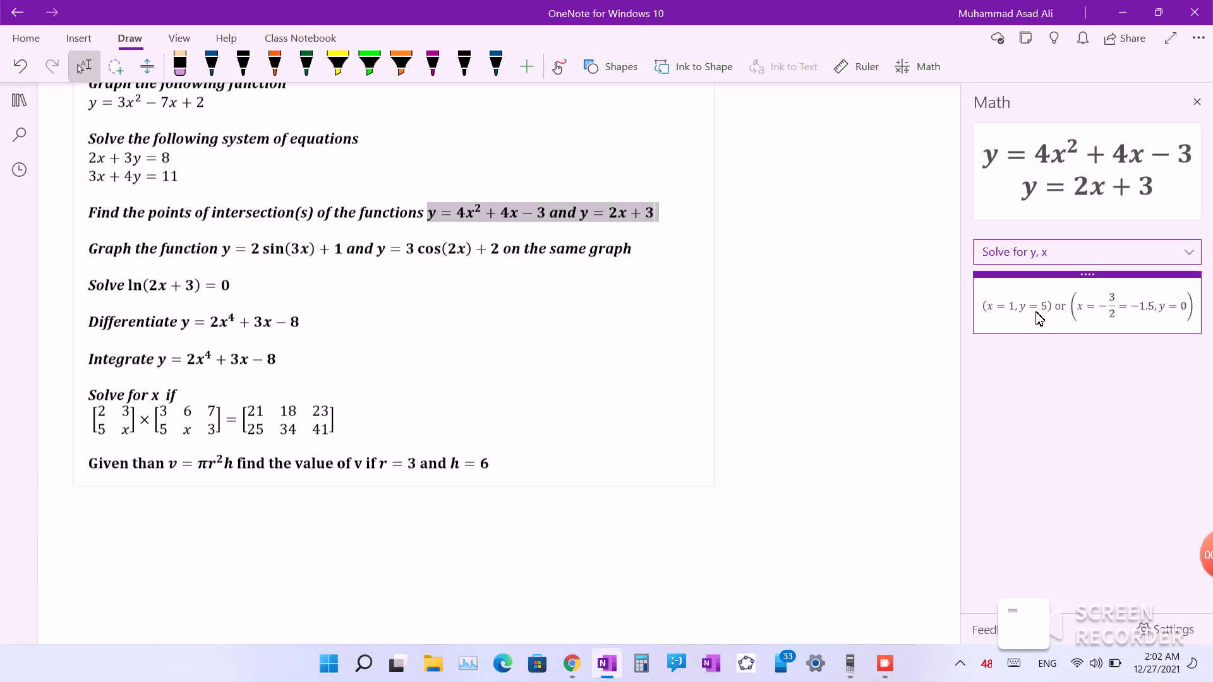
Insert the 2D graph of the intersecting parabola and line on the page and delete it again
left_click(1056, 252)
left_click(1056, 283)
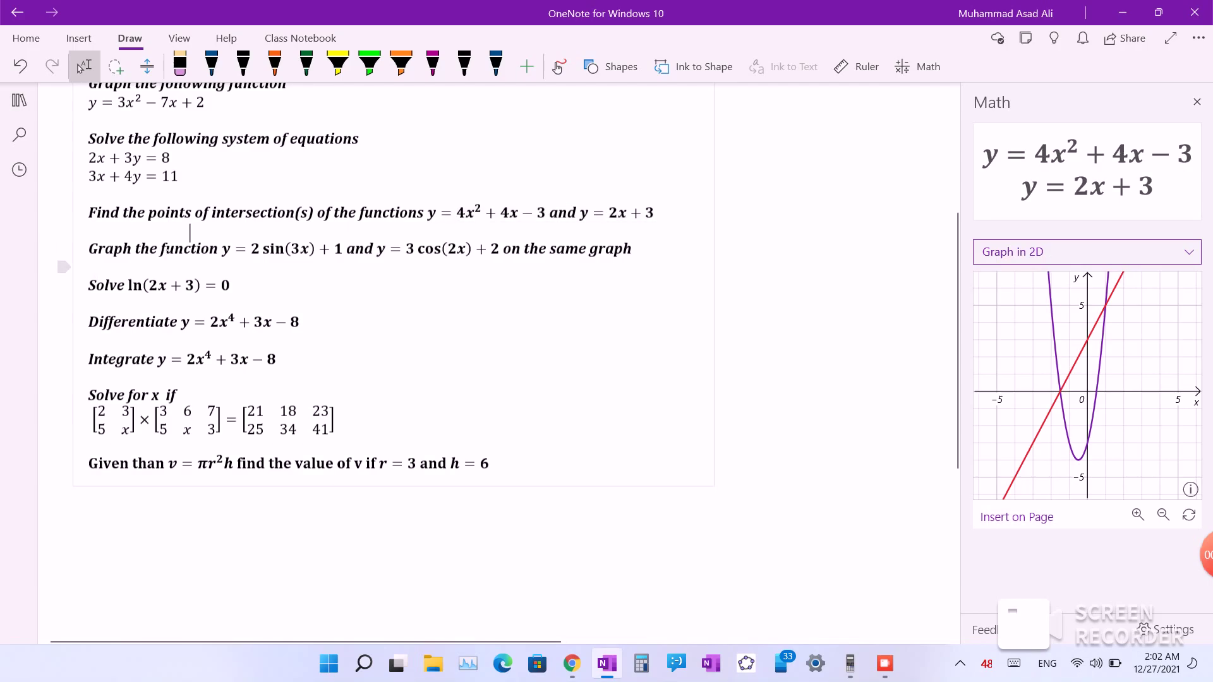
left_click(1037, 518)
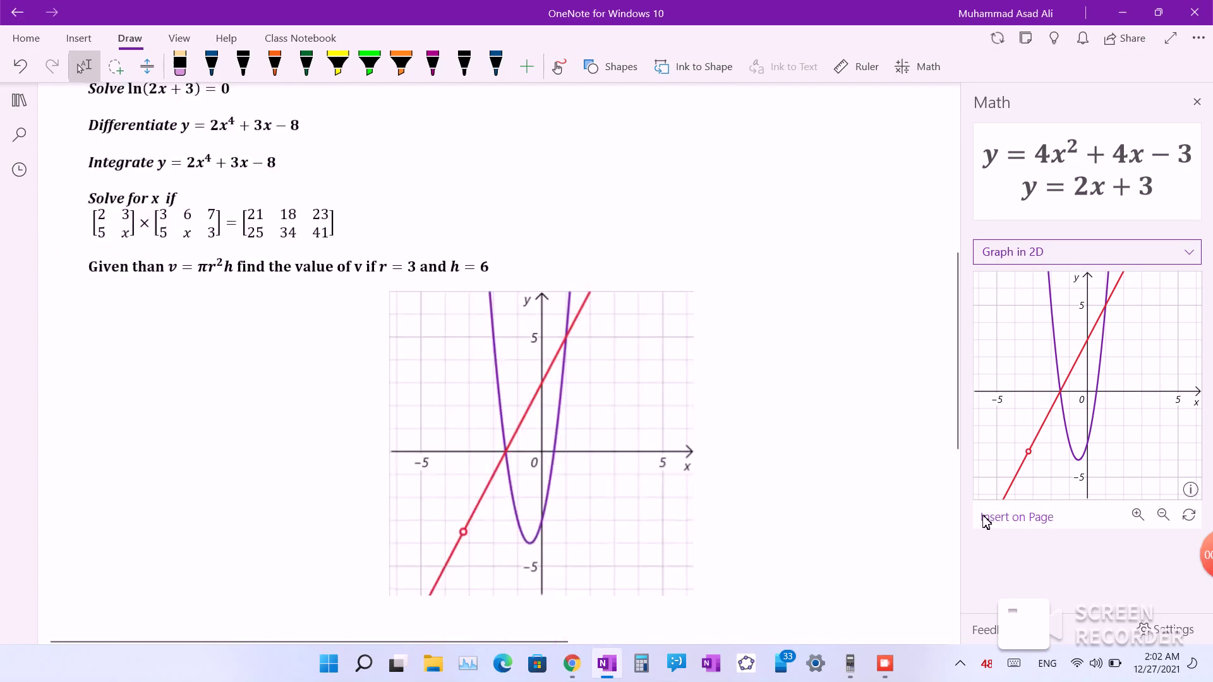
key("Delete")
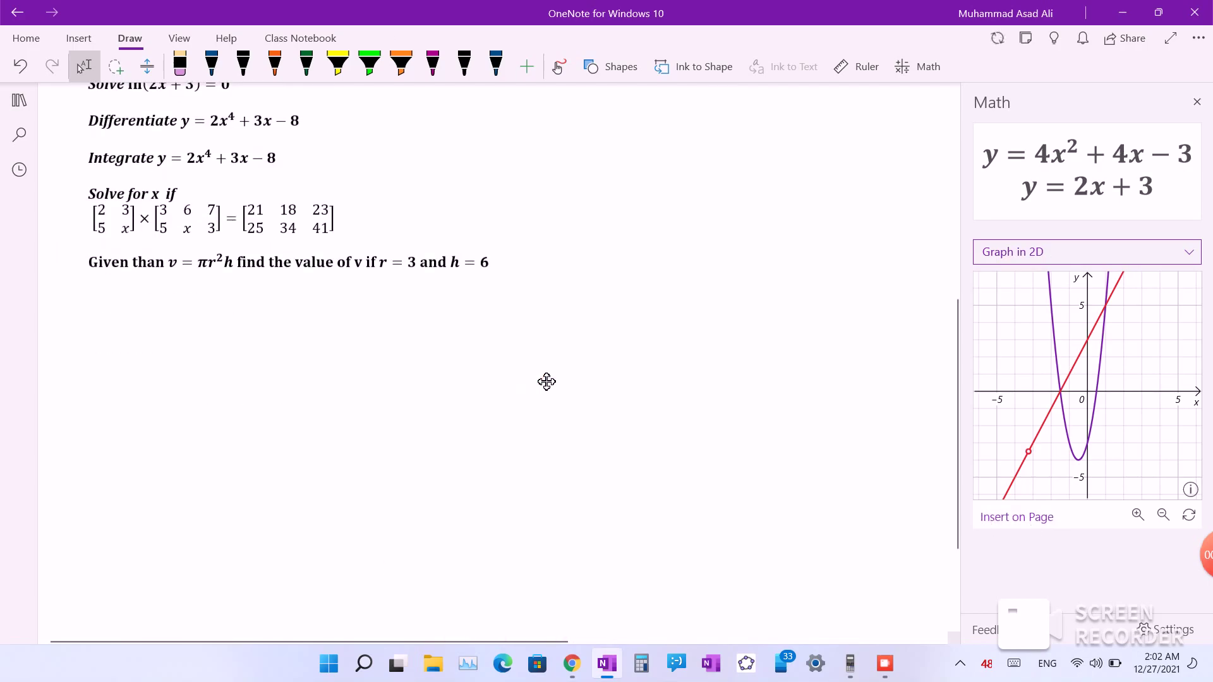
Graph y = 2 sin(3x) + 1 and y = 3 cos(2x) + 2 together in 2D with the Math tool
scroll(499, 360, "up", 5)
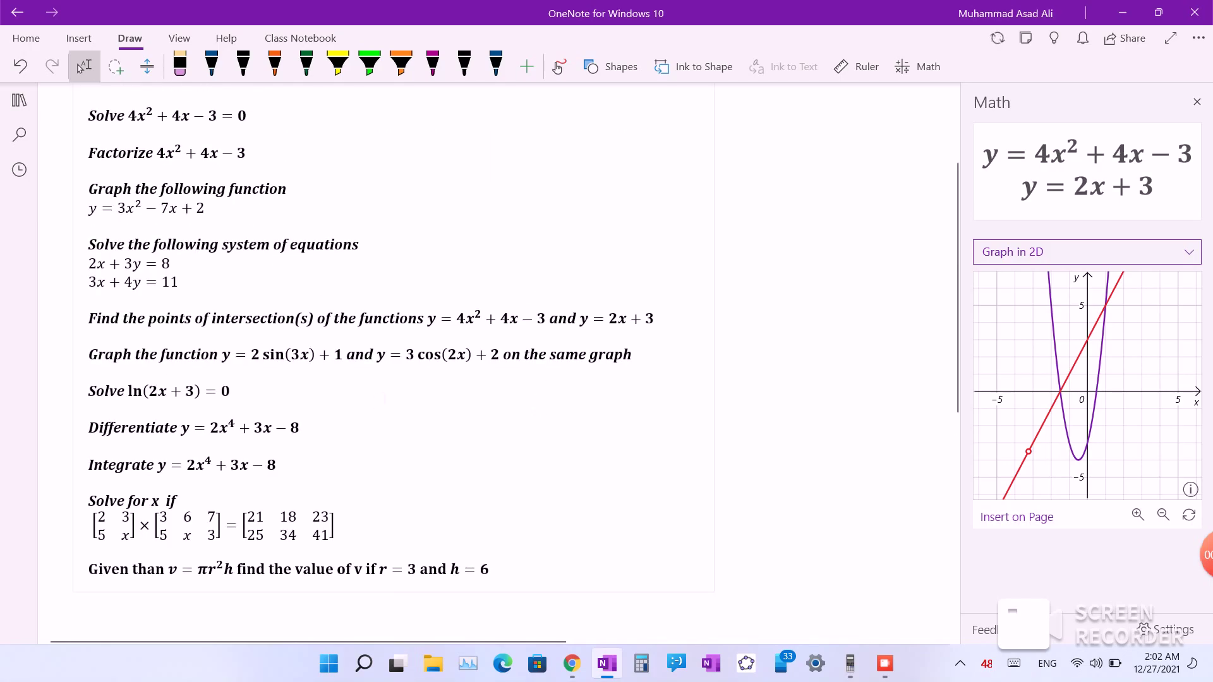
left_click(64, 354)
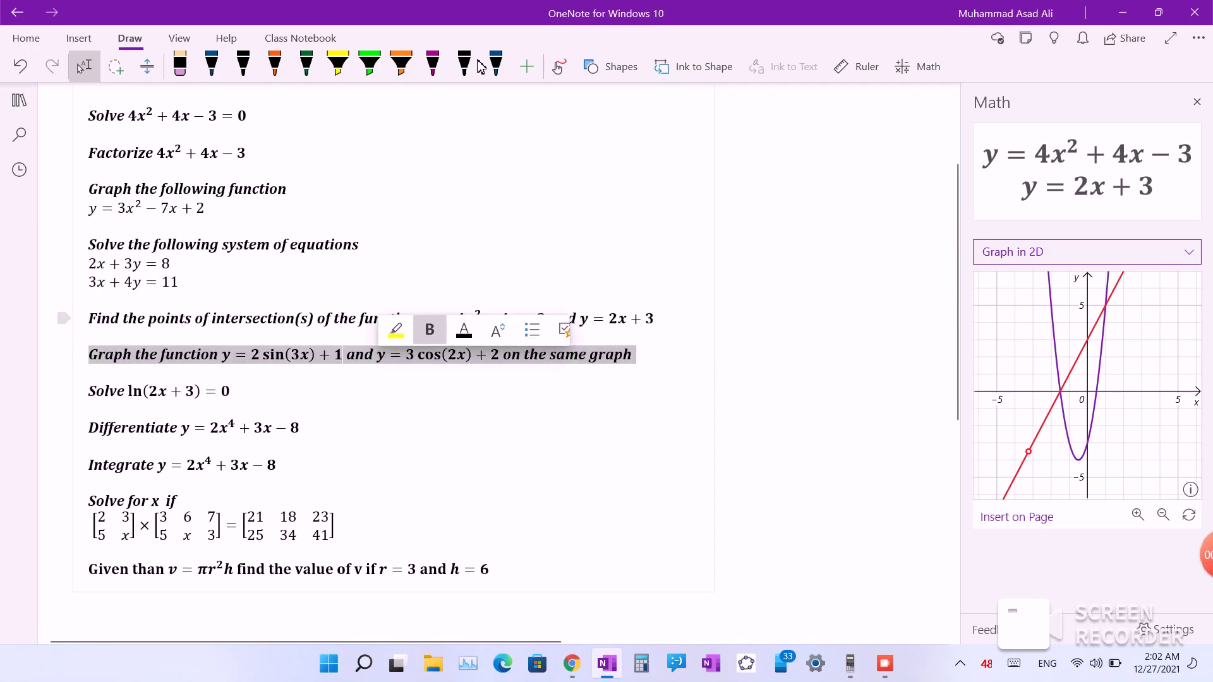
left_click(917, 66)
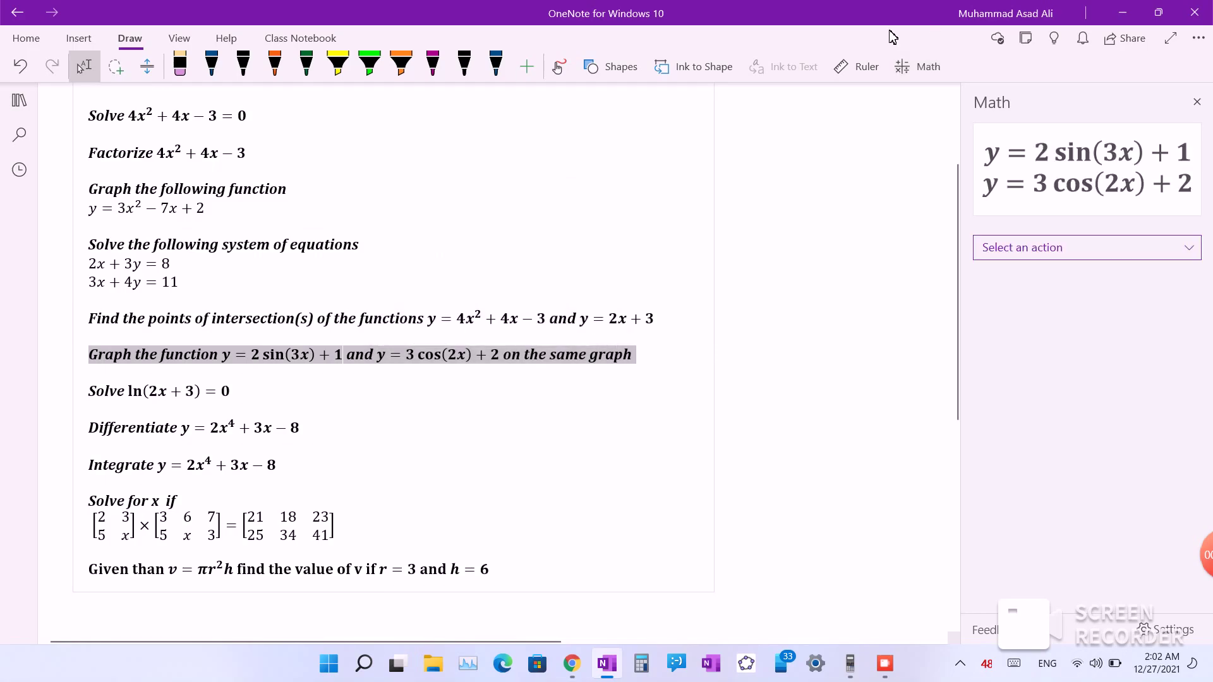
left_click(1051, 247)
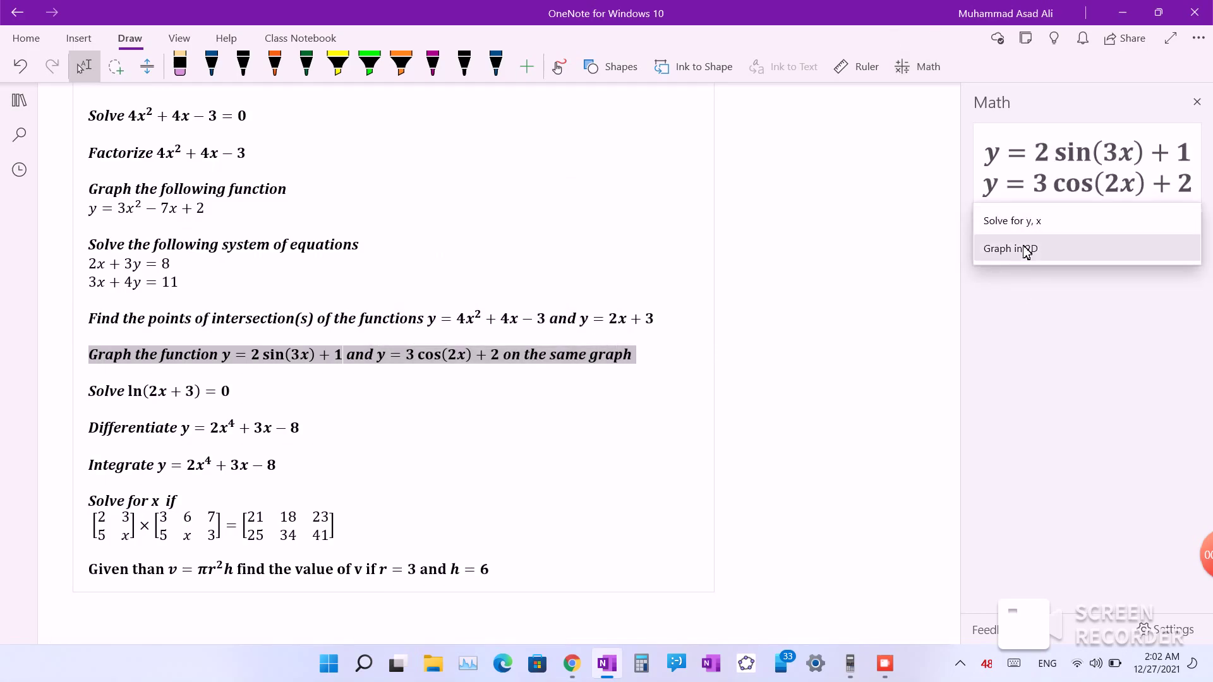
left_click(1019, 248)
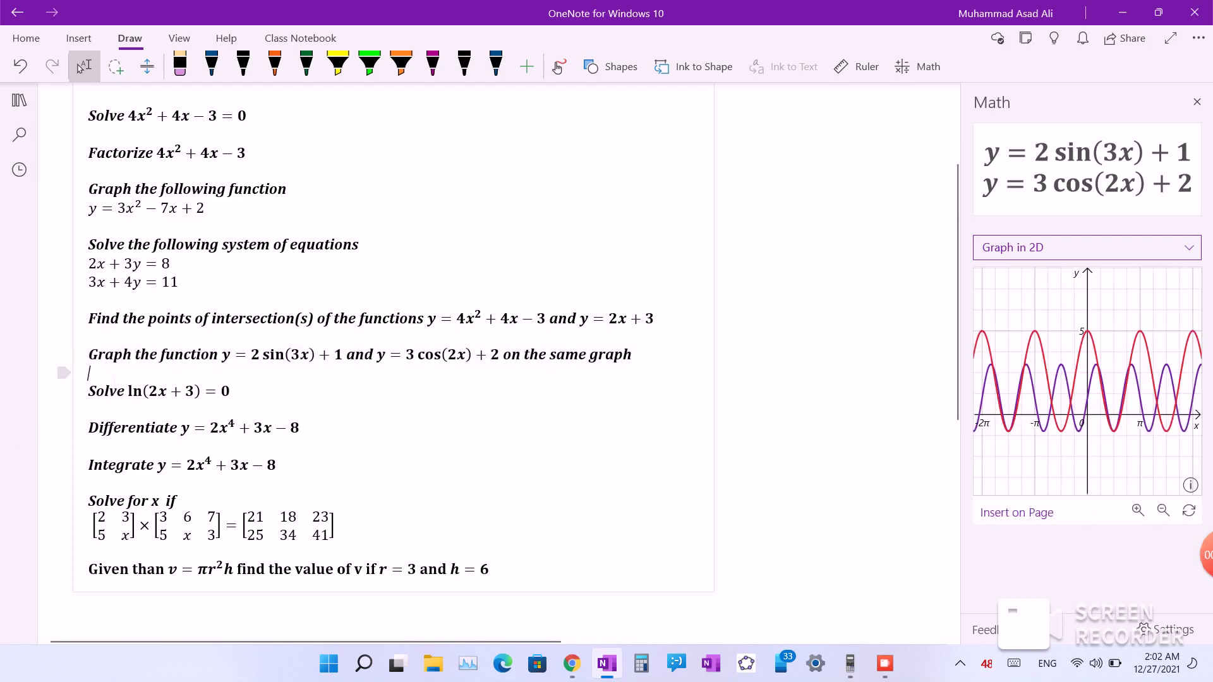
Insert the sine and cosine graph on the page and delete it again
left_click(1008, 517)
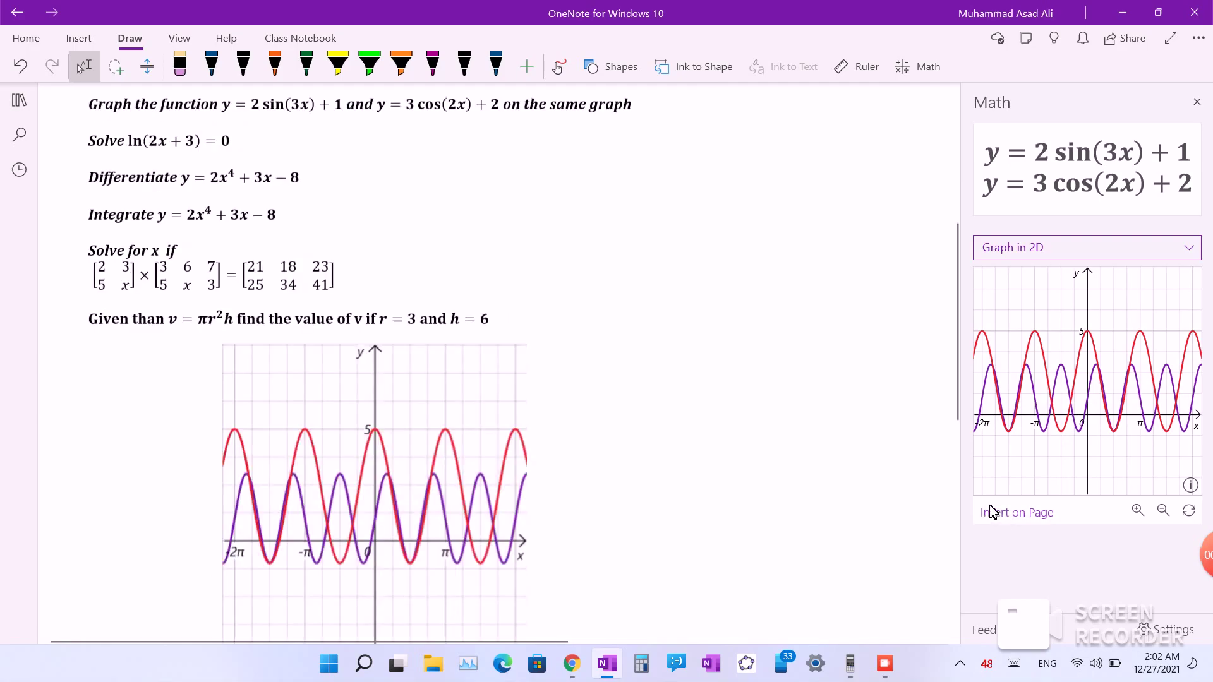
left_click(395, 425)
key("Delete")
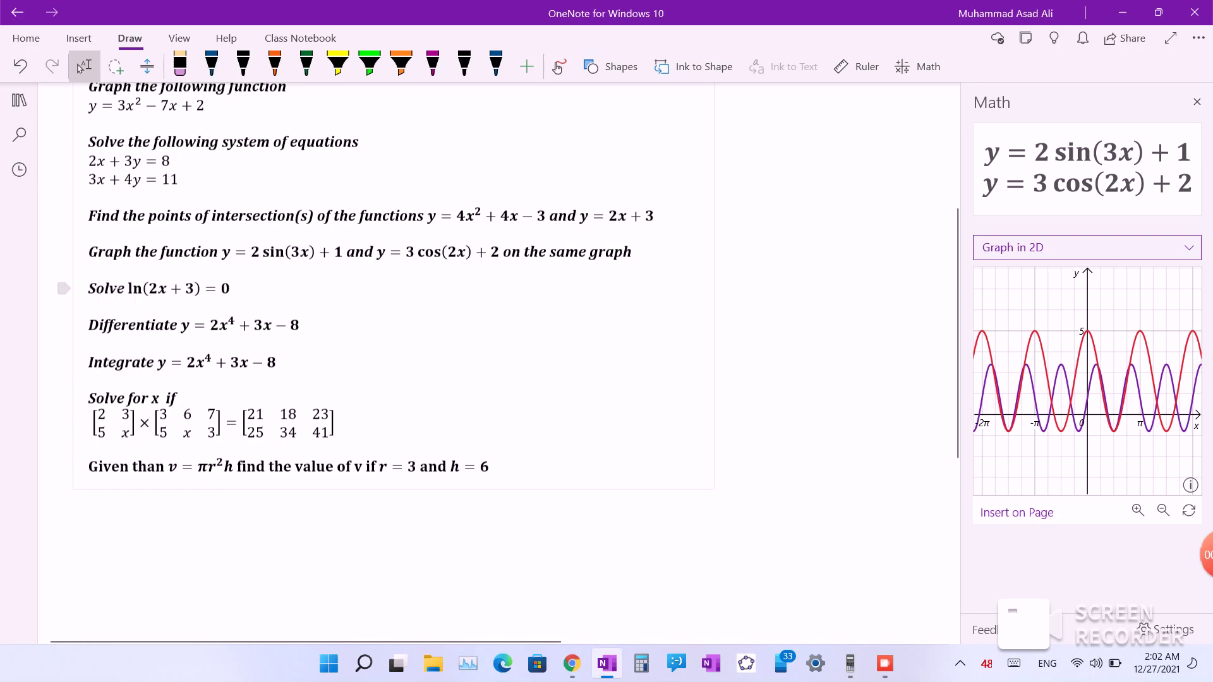
Solve the equation ln(2x + 3) = 0 for x with the Math tool and select only the equation on the page
key("shift+End")
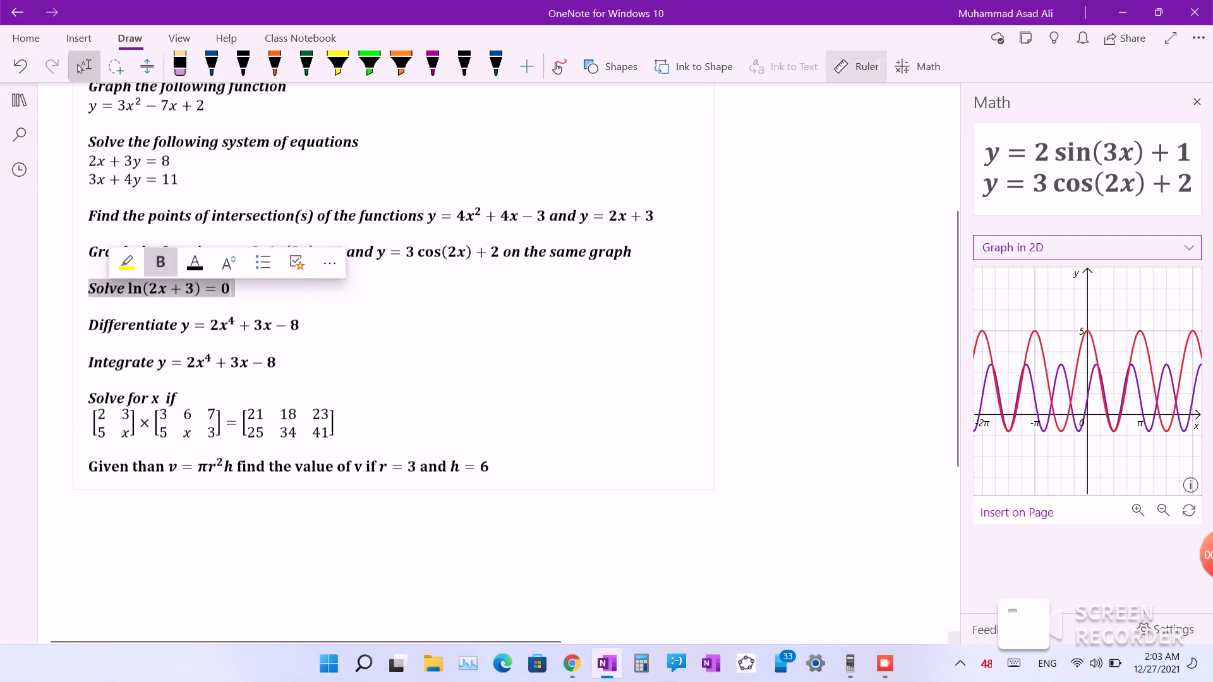
left_click(917, 66)
left_click(1097, 217)
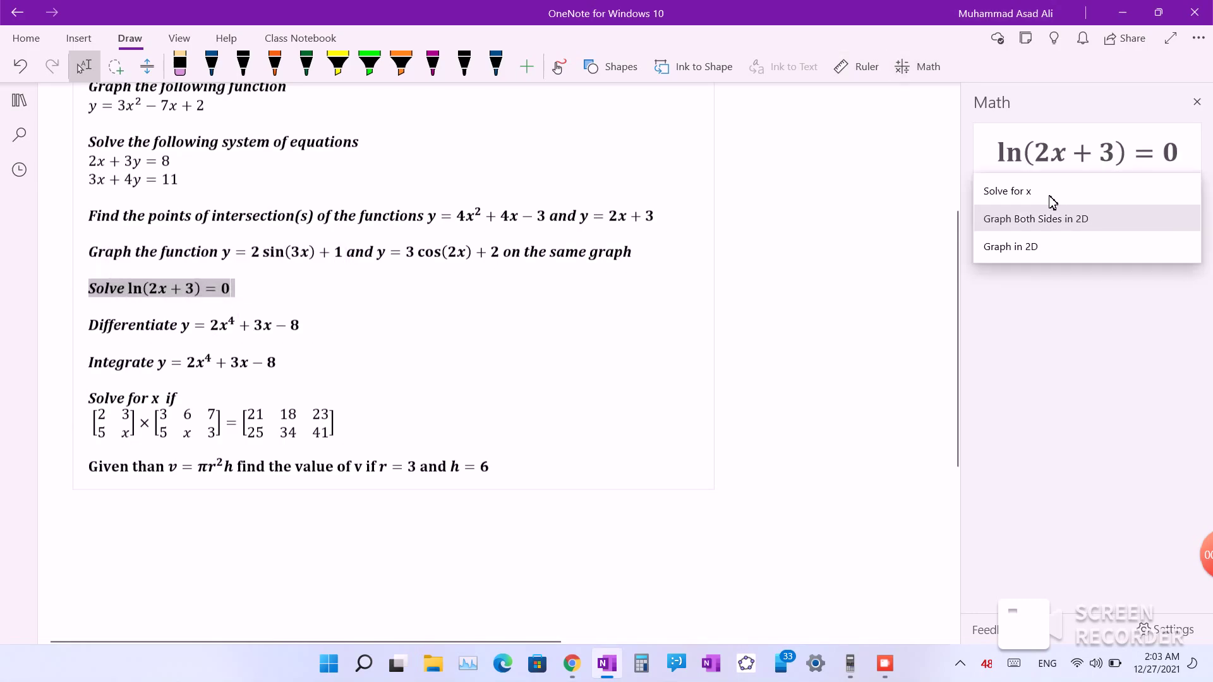
left_click(1076, 197)
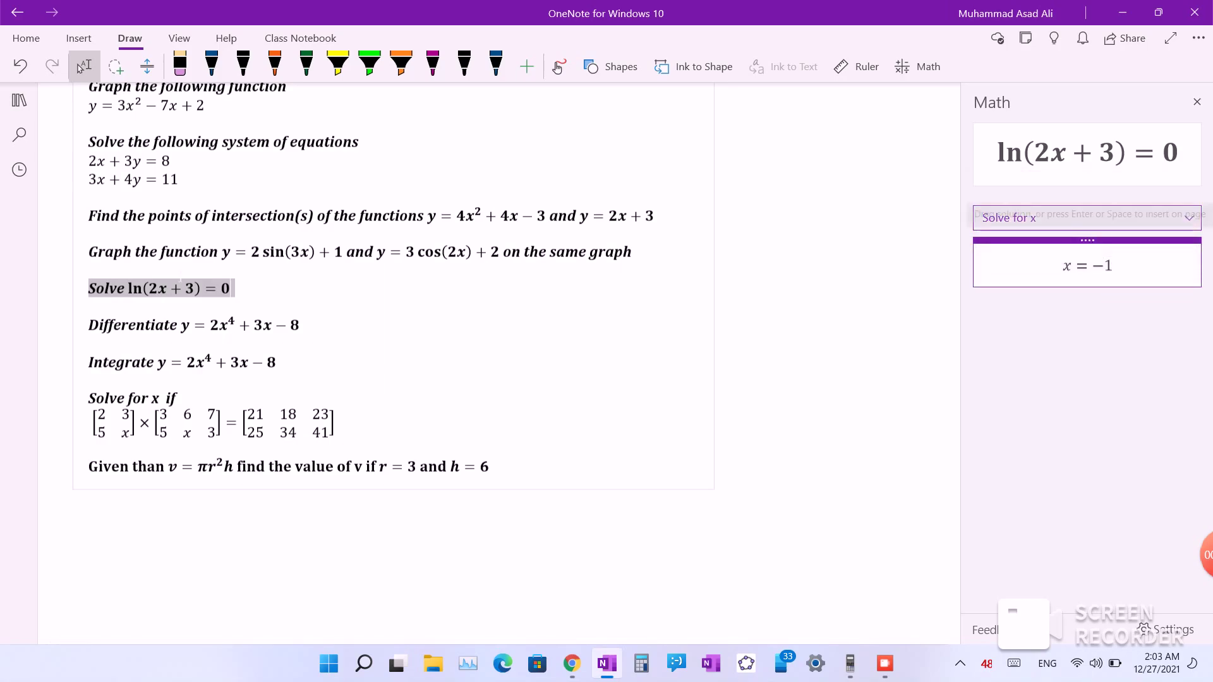
left_click(152, 288)
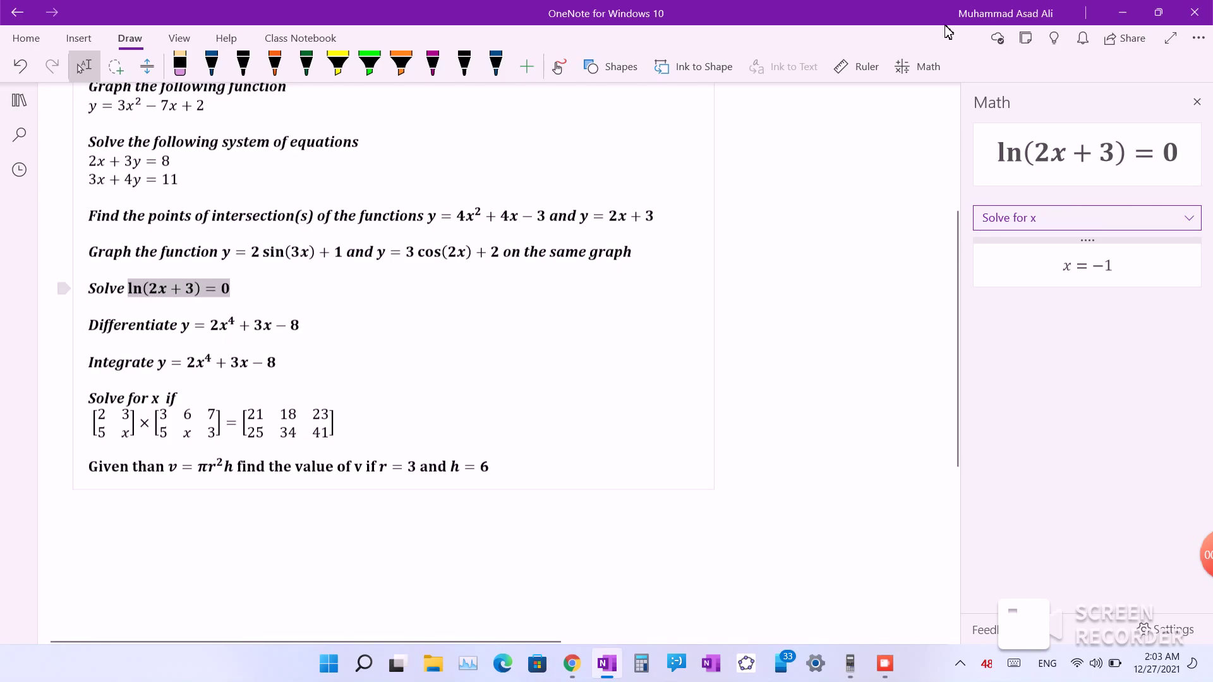
Graph both sides of ln(2x + 3) = 0 in 2D with the Math tool and switch to its plain 2D graph
left_click(917, 67)
left_click(1057, 218)
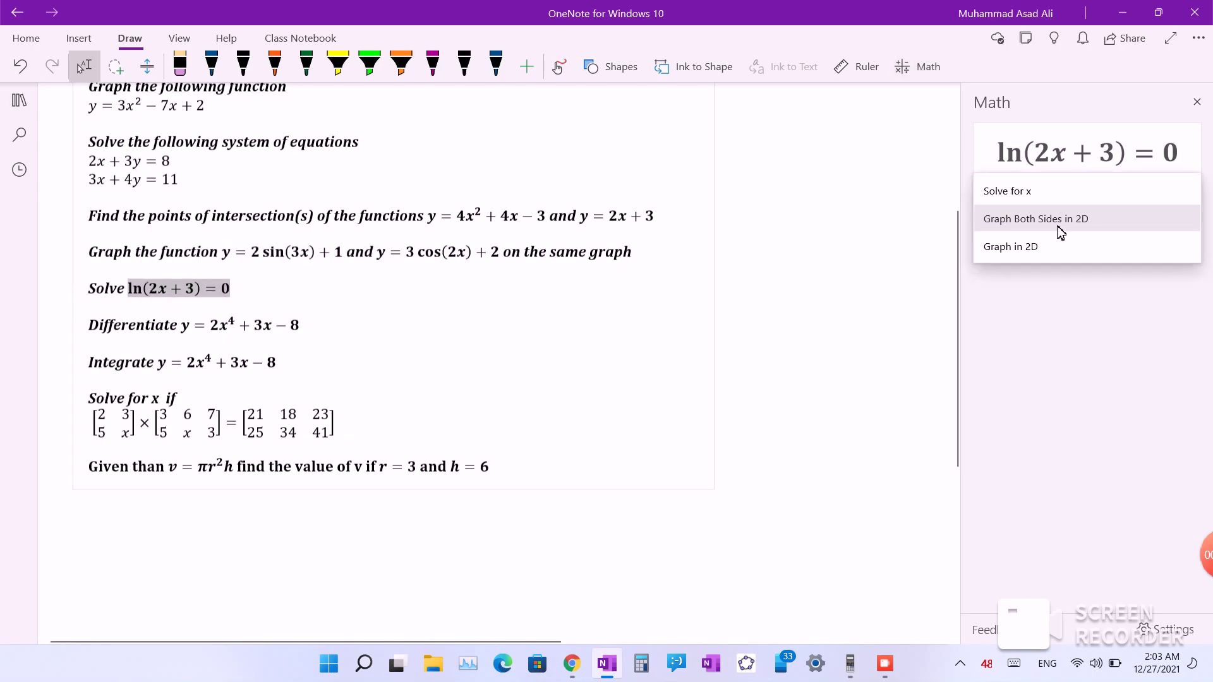
left_click(1063, 194)
left_click(1112, 218)
left_click(1074, 248)
left_click(1121, 224)
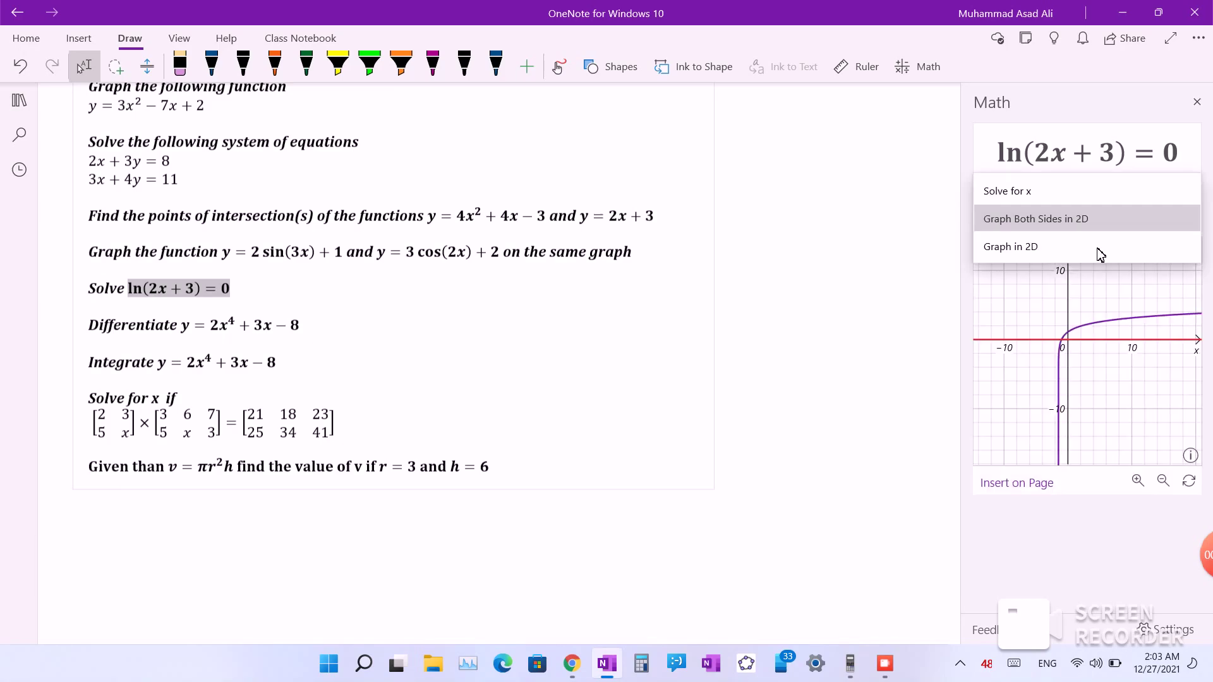
left_click(1099, 254)
Switch the Math action for ln(2x + 3) = 0 back to solving for x
left_click(1128, 226)
left_click(1086, 200)
left_click(1090, 227)
left_click(1086, 197)
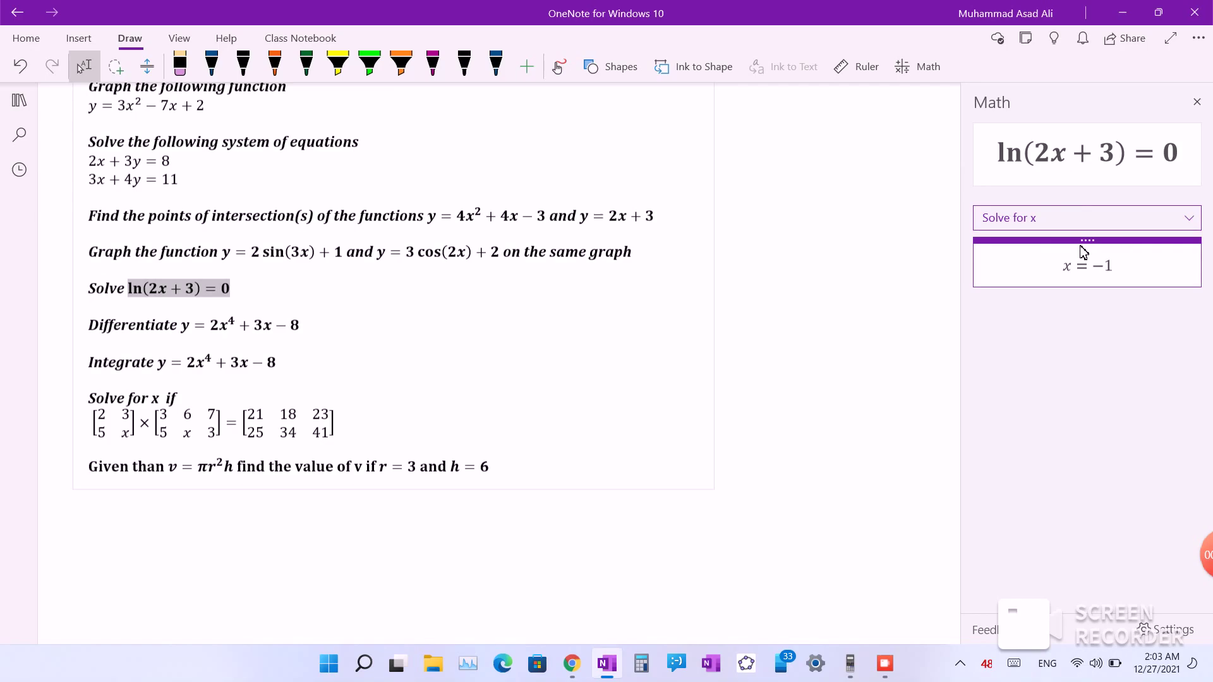
left_click(89, 307)
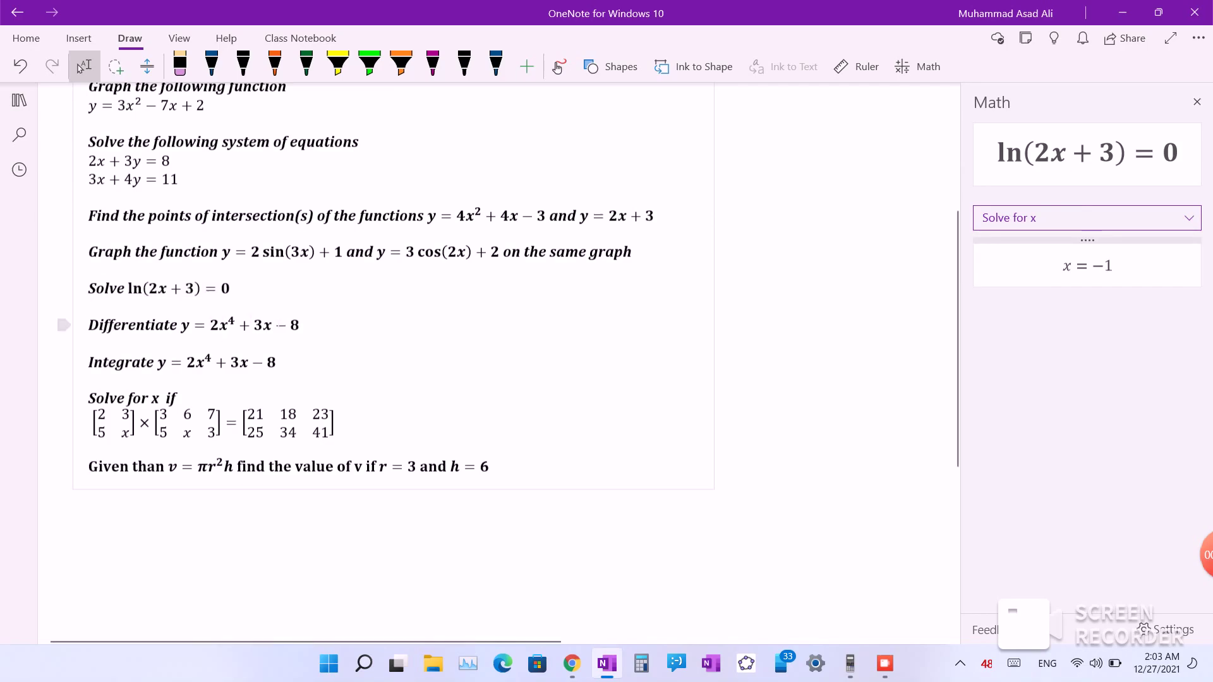
left_click_drag(300, 325, 191, 324)
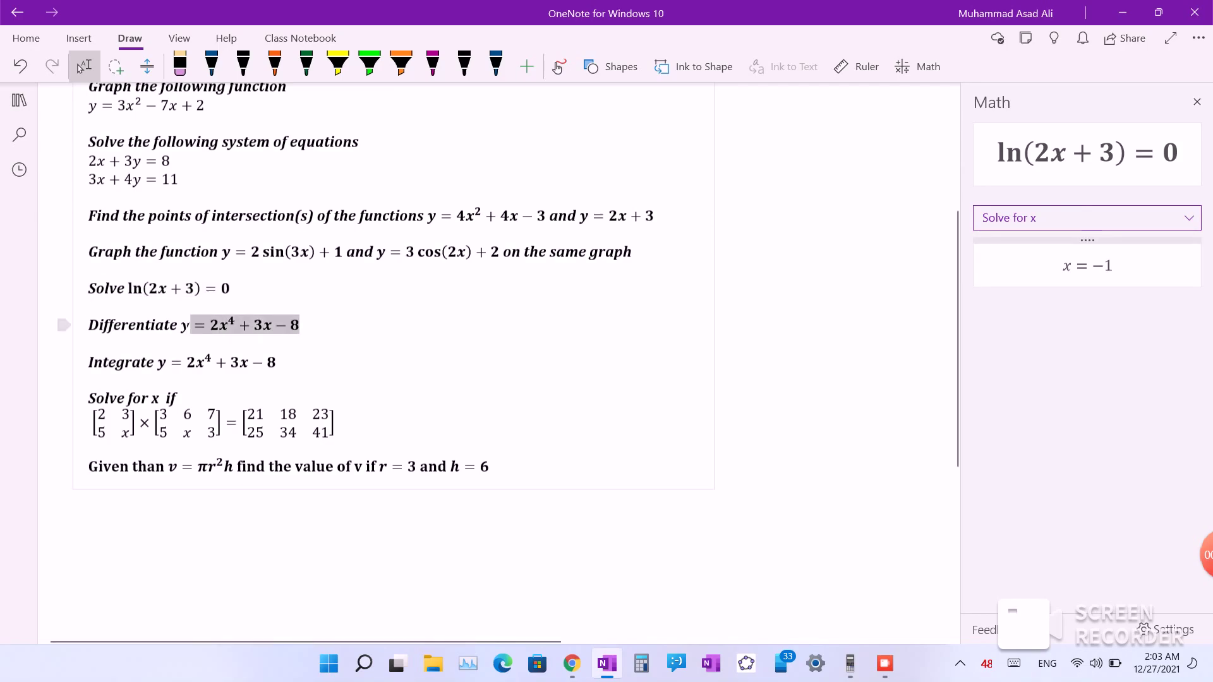
left_click(919, 66)
left_click(1037, 228)
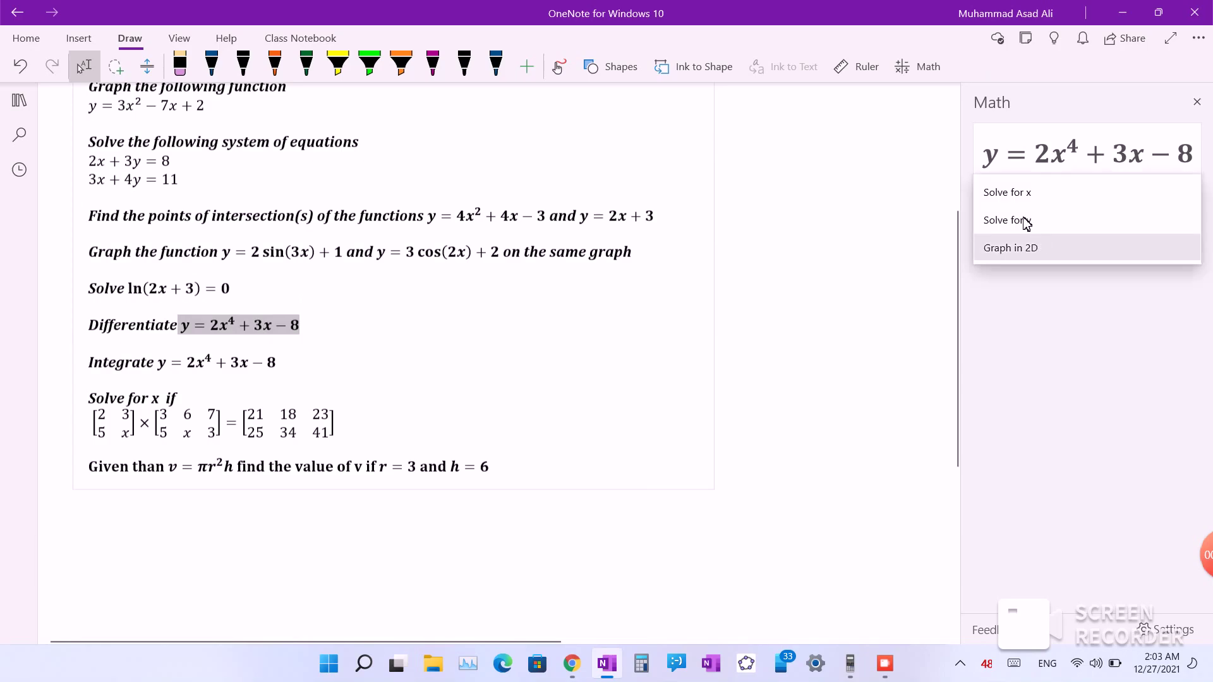
left_click(1069, 409)
left_click(341, 295)
Differentiate only the expression 2x⁴ + 3x − 8 from the Differentiate problem with respect to x, leaving out y =
left_click_drag(347, 327, 251, 329)
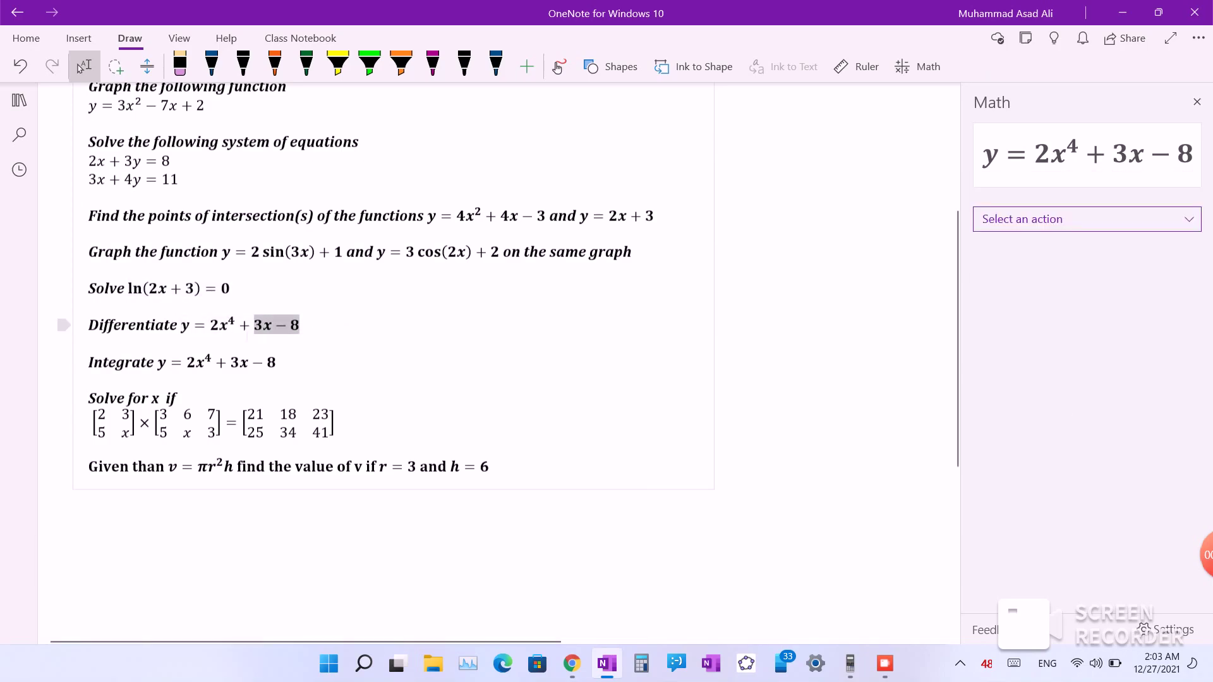
left_click(919, 66)
left_click(1097, 223)
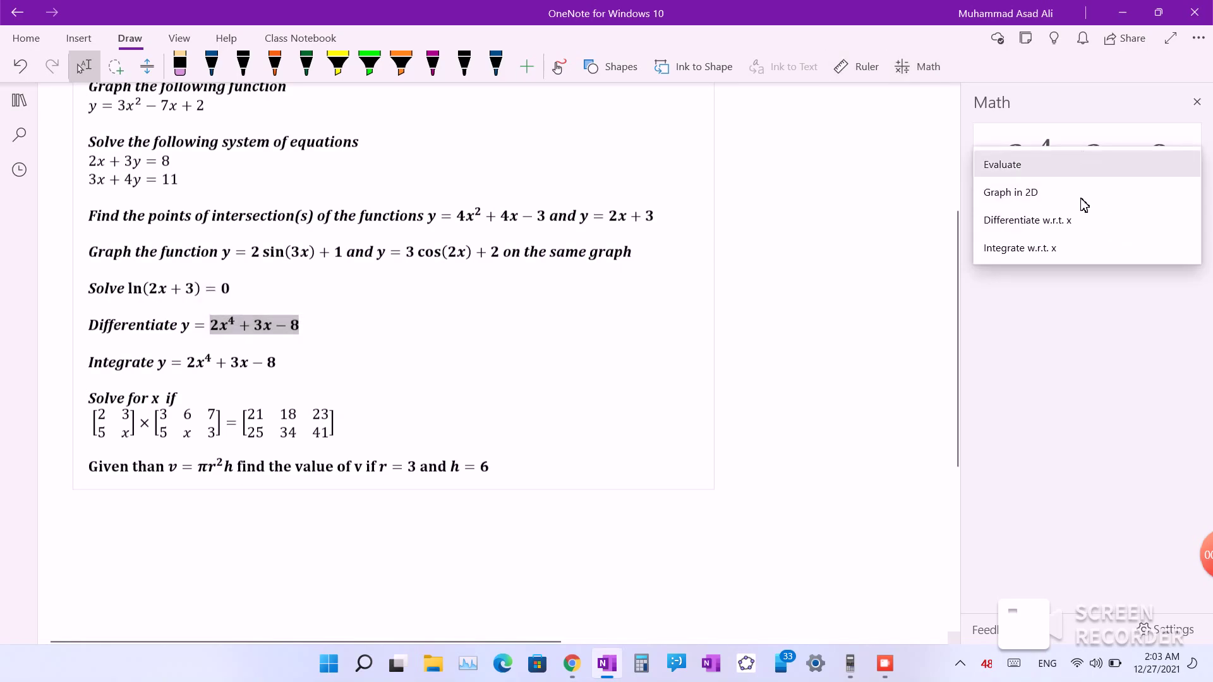
left_click(1073, 222)
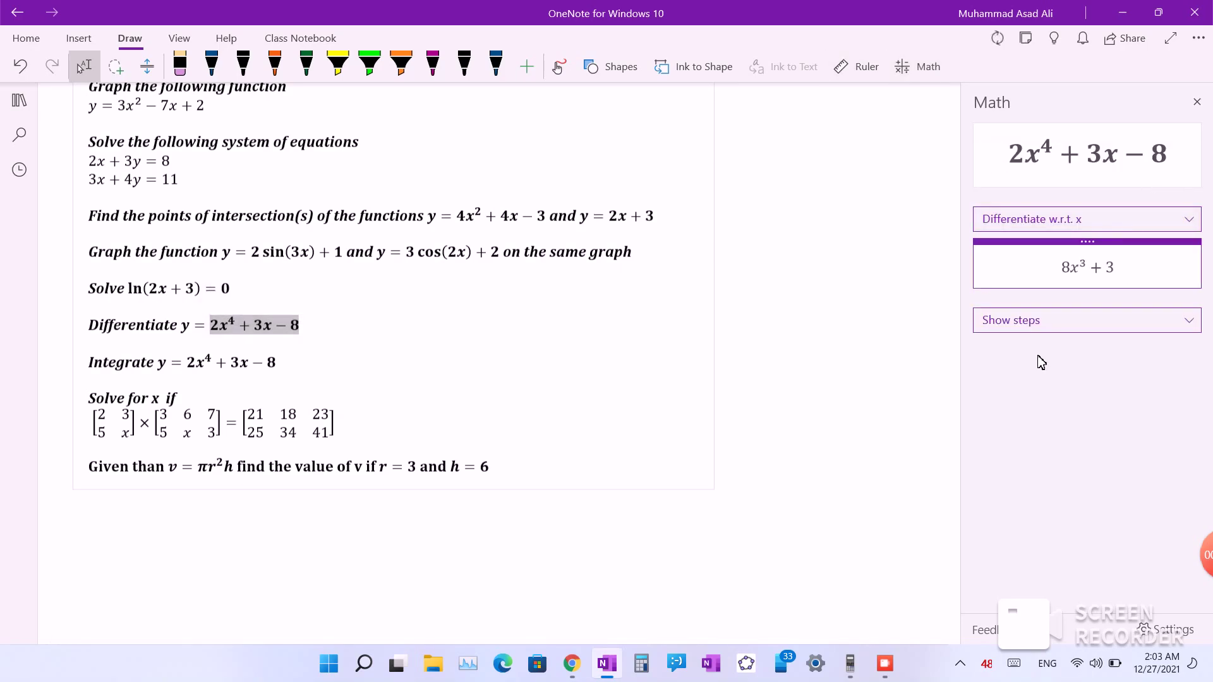
Show the derivative's solution steps using the Derivative Rule for Sum and look through them
left_click(1052, 324)
left_click(1078, 322)
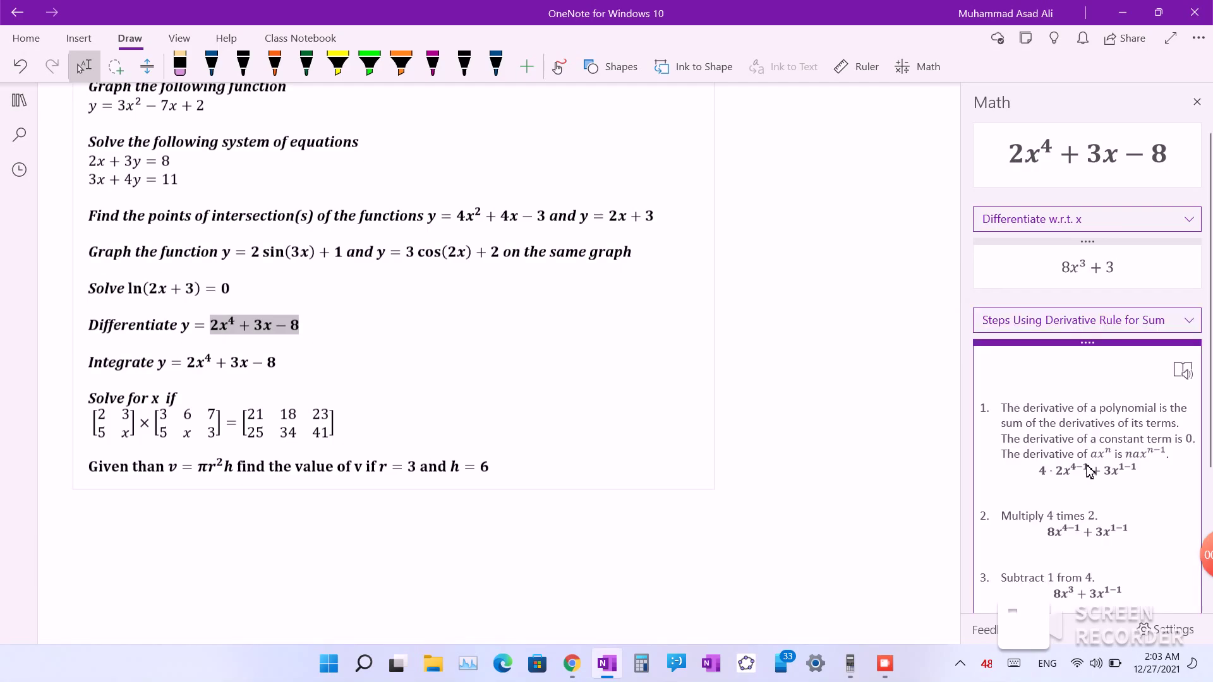
scroll(1083, 442, "down", 3)
scroll(1083, 480, "up", 3)
Integrate the expression 2x⁴ + 3x − 8 from the Integrate problem with respect to x with the Math tool
left_click(89, 344)
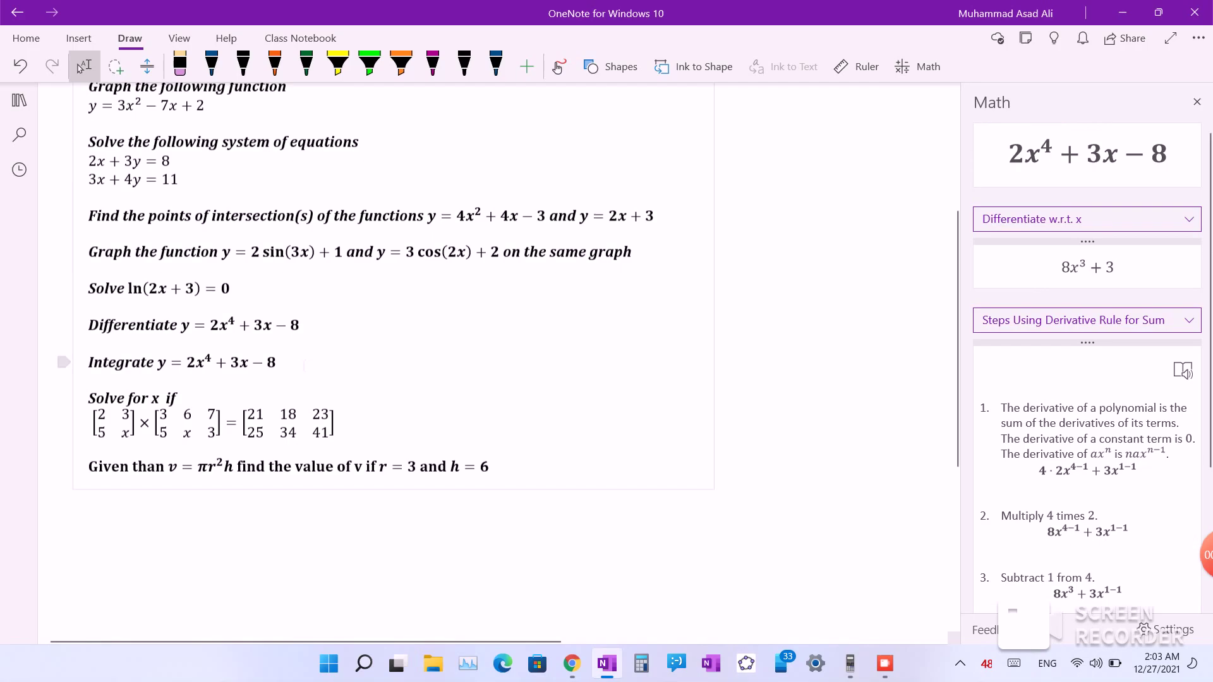
left_click(917, 66)
left_click(1083, 219)
left_click(1023, 248)
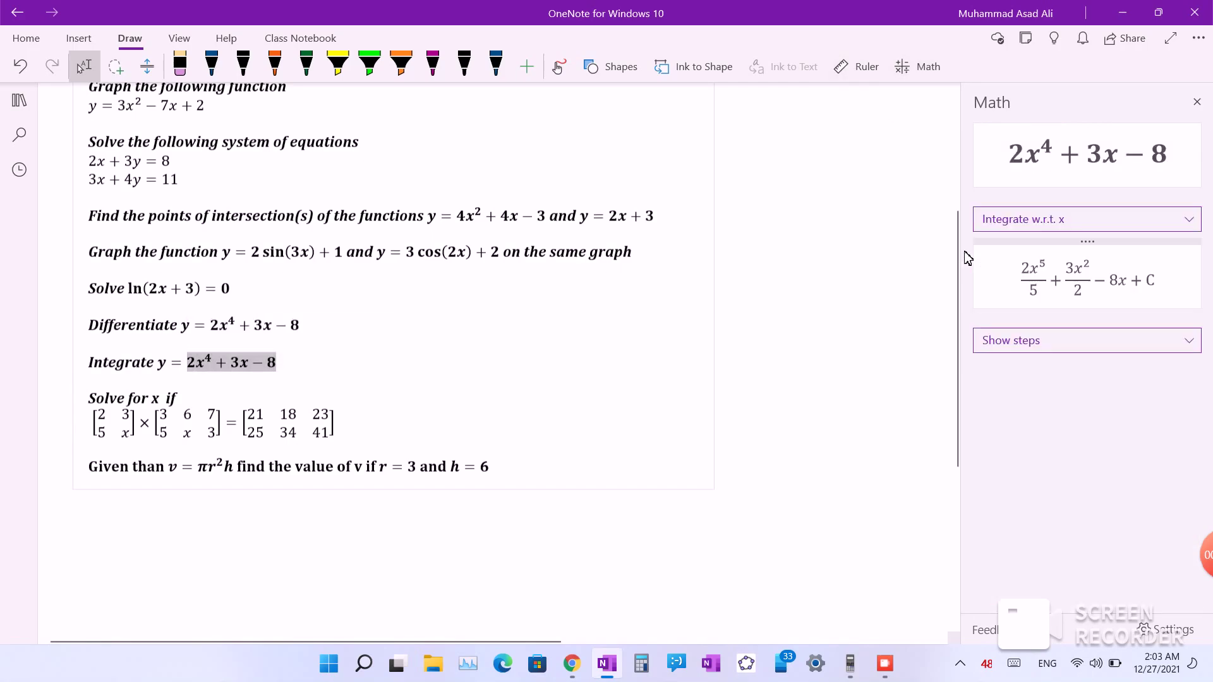
Show the solution steps for the integral of 2x⁴ + 3x − 8 and read through them
left_click(1110, 349)
left_click(1108, 346)
scroll(1082, 465, "down", 1)
scroll(1082, 466, "down", 6)
scroll(1079, 465, "up", 6)
Select the whole matrix multiplication equation on the page and solve it for x with the Math tool
left_click_drag(379, 430, 219, 429)
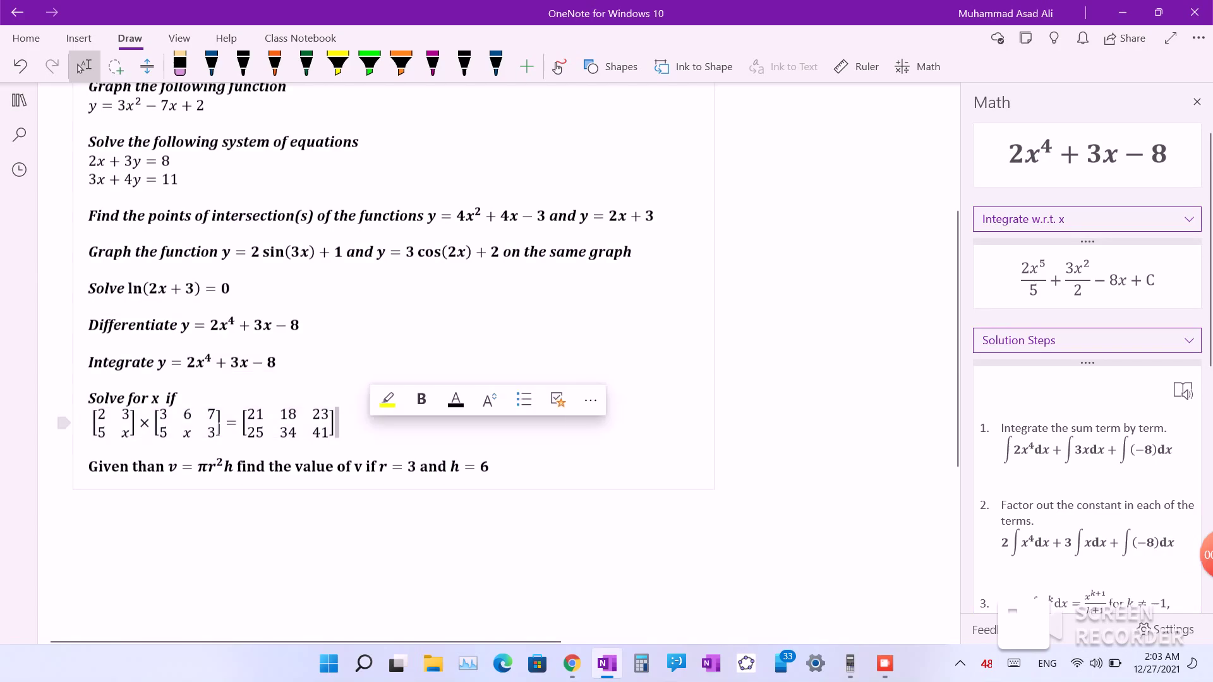
left_click(358, 435)
left_click_drag(348, 430, 93, 441)
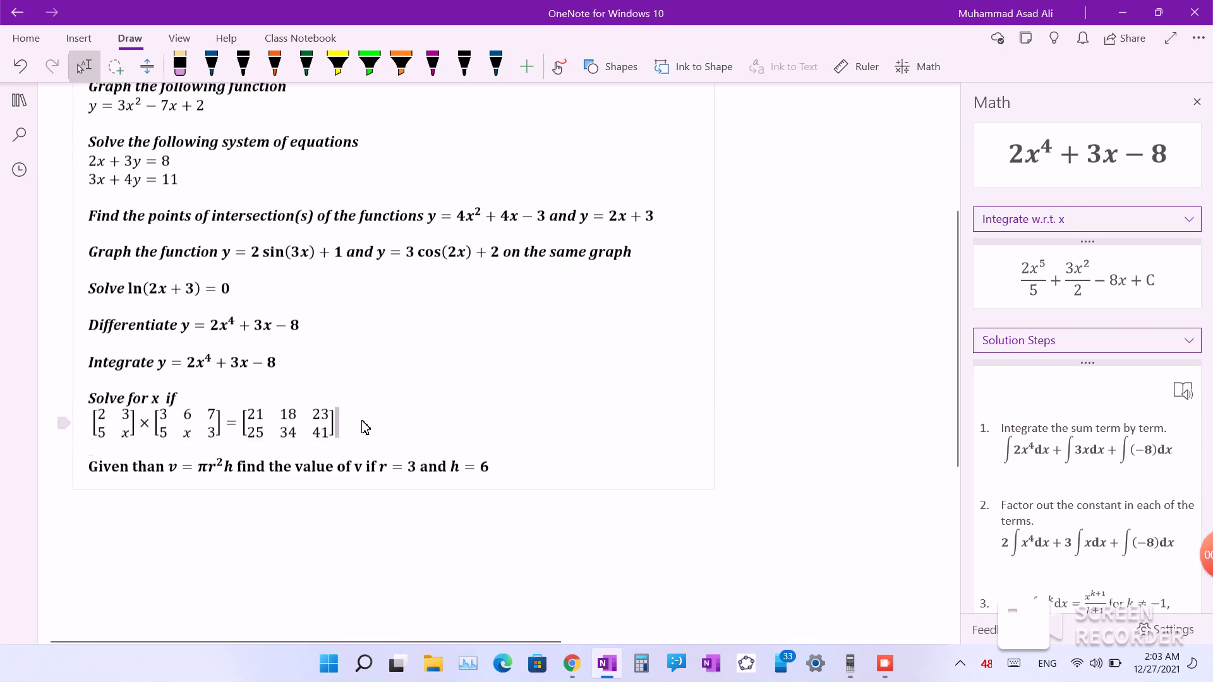
left_click_drag(360, 425, 113, 443)
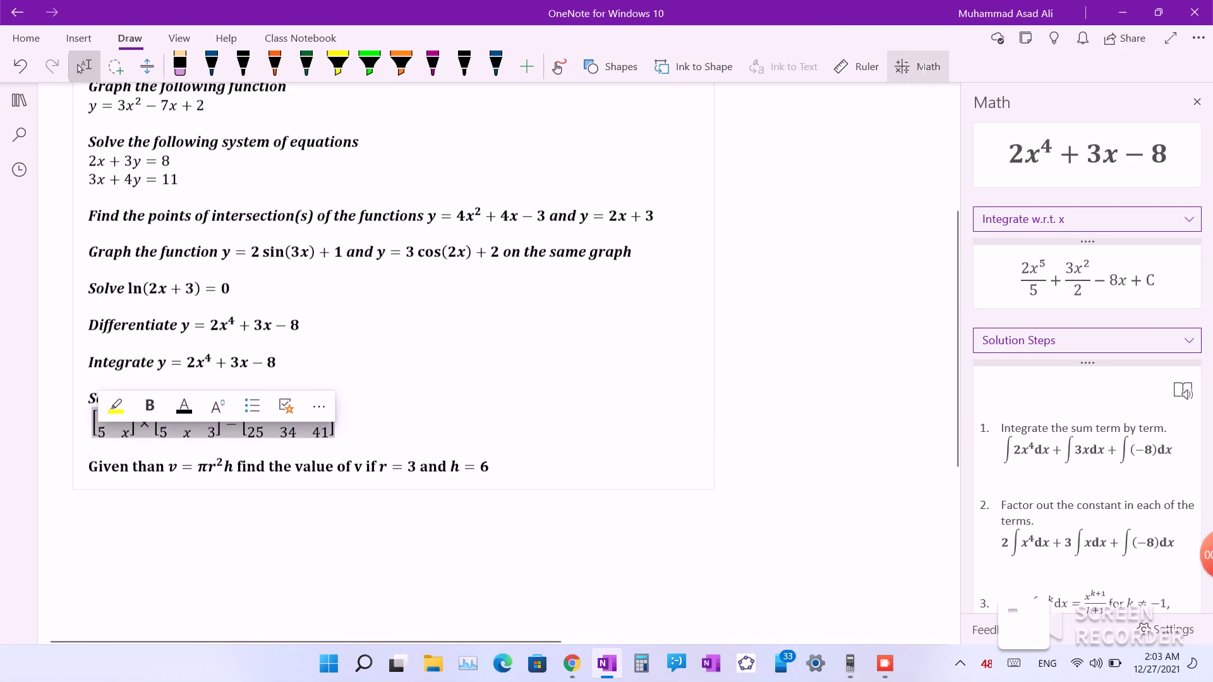
left_click(924, 66)
left_click(1077, 220)
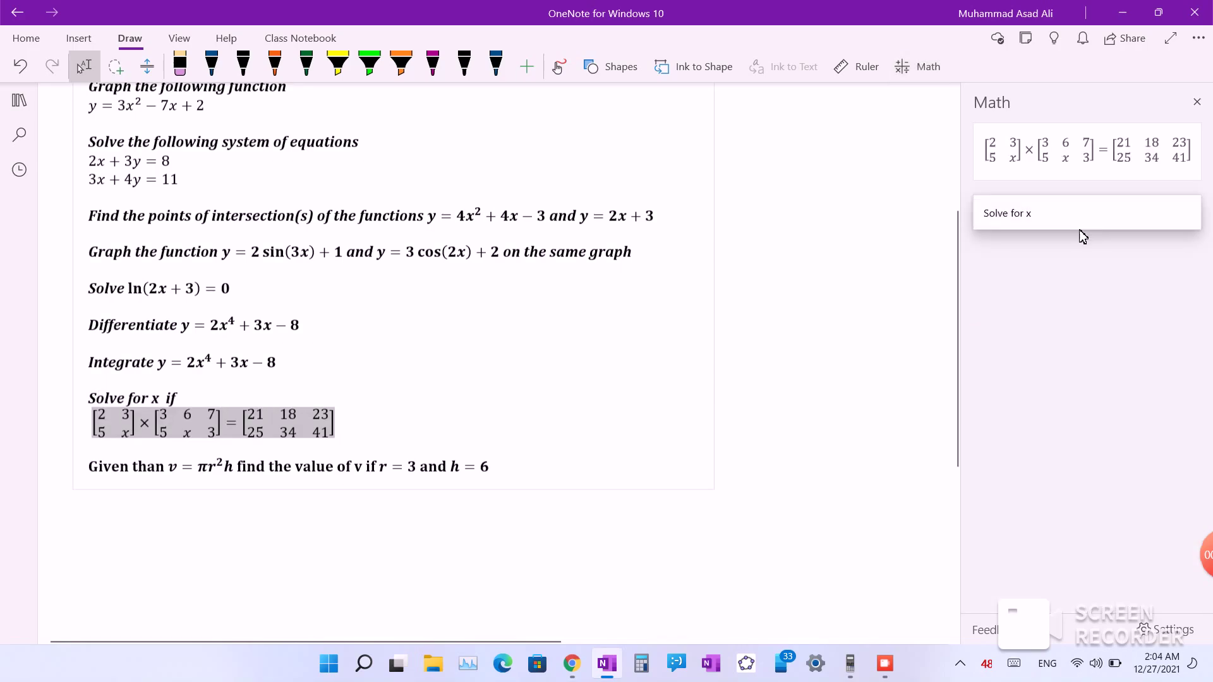
left_click(1083, 220)
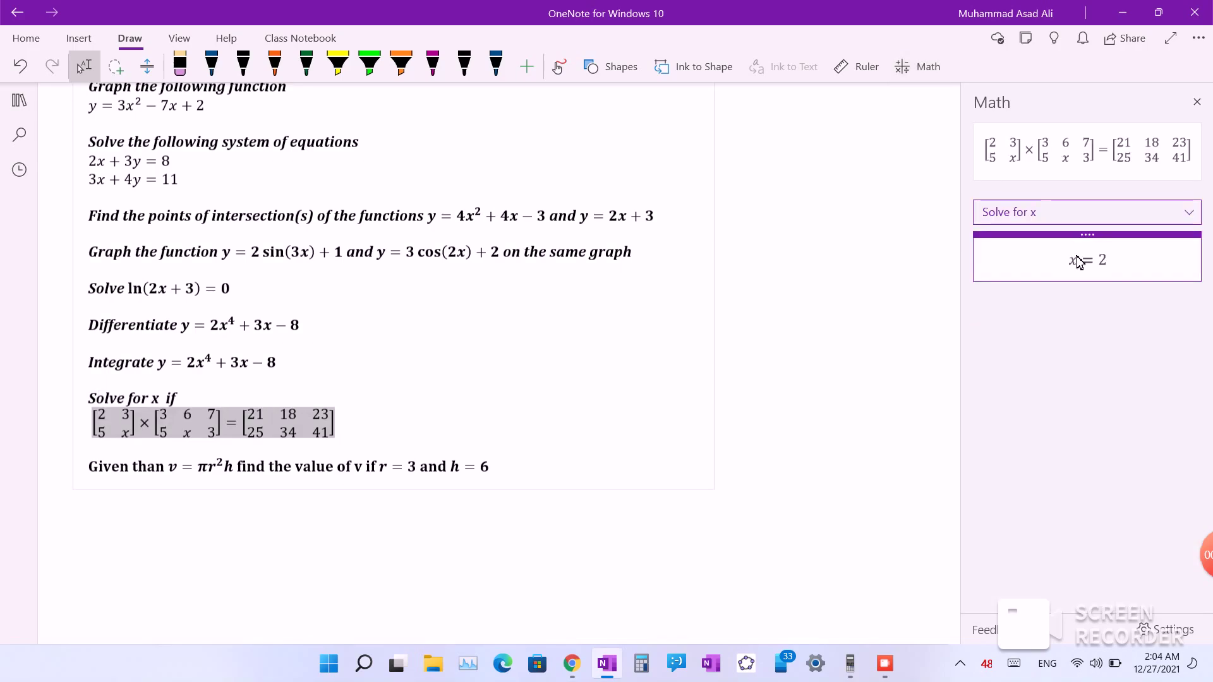
Solve the full v = πr²h problem line with r = 3 and h = 6 for v, r, h and clear the text selection
left_click_drag(494, 466, 89, 466)
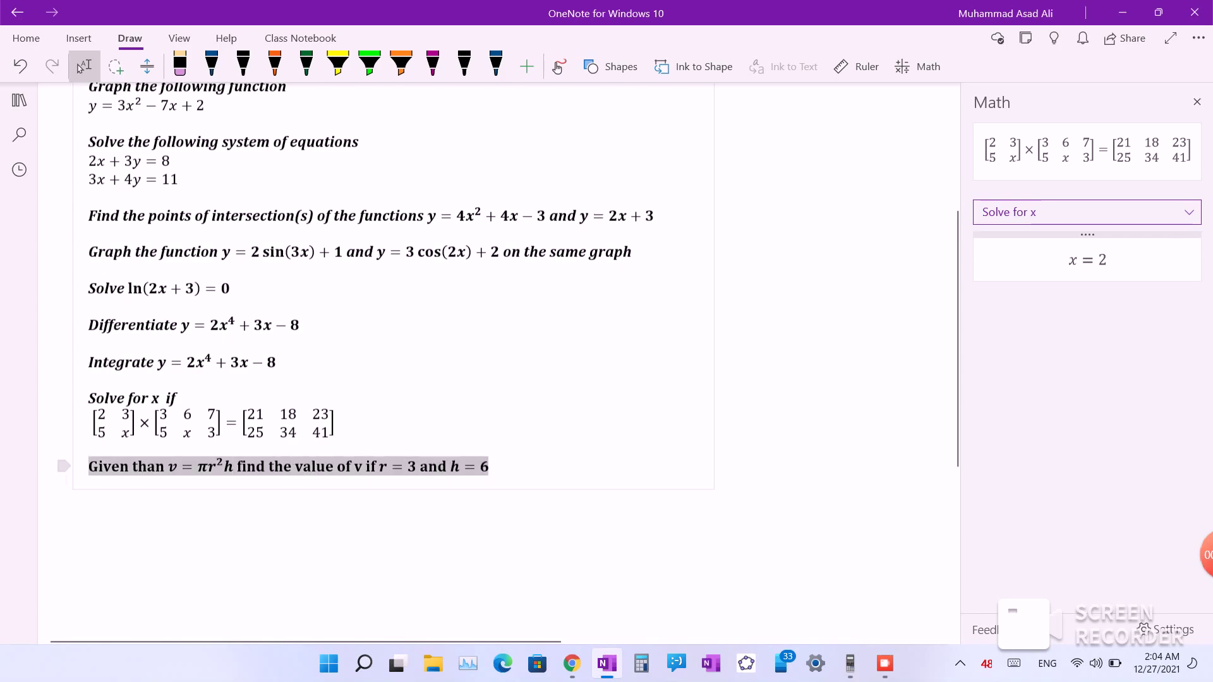
left_click(923, 66)
left_click(1050, 283)
left_click(1050, 285)
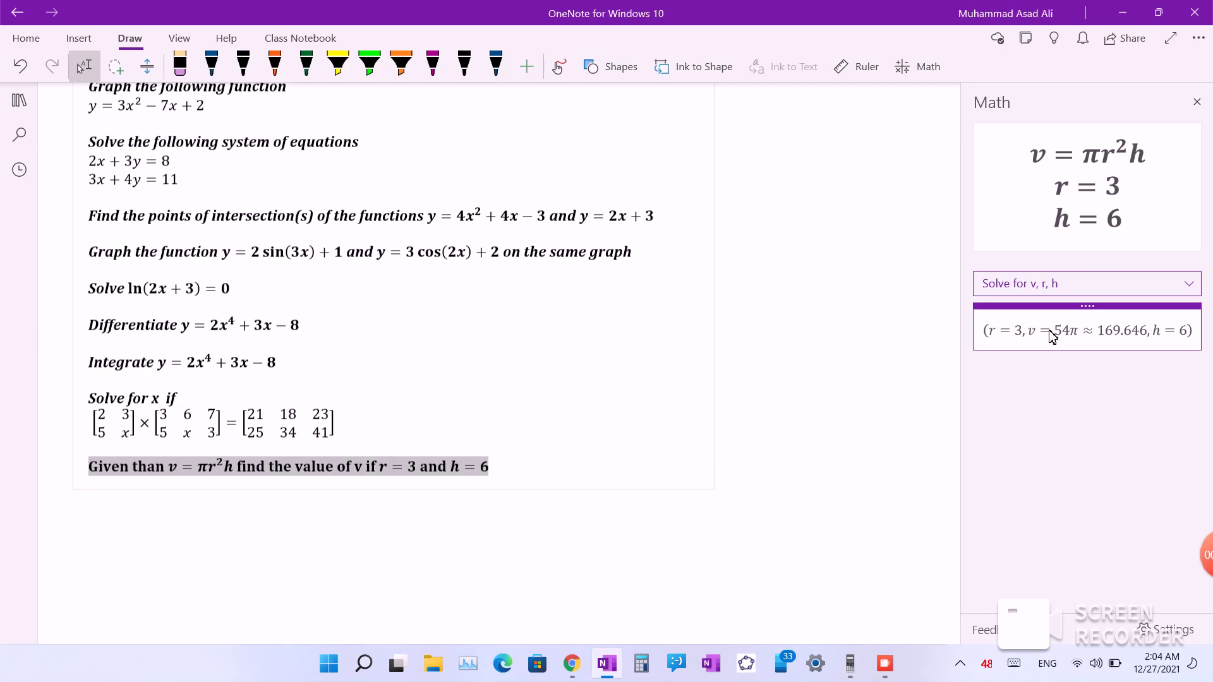
left_click(549, 484)
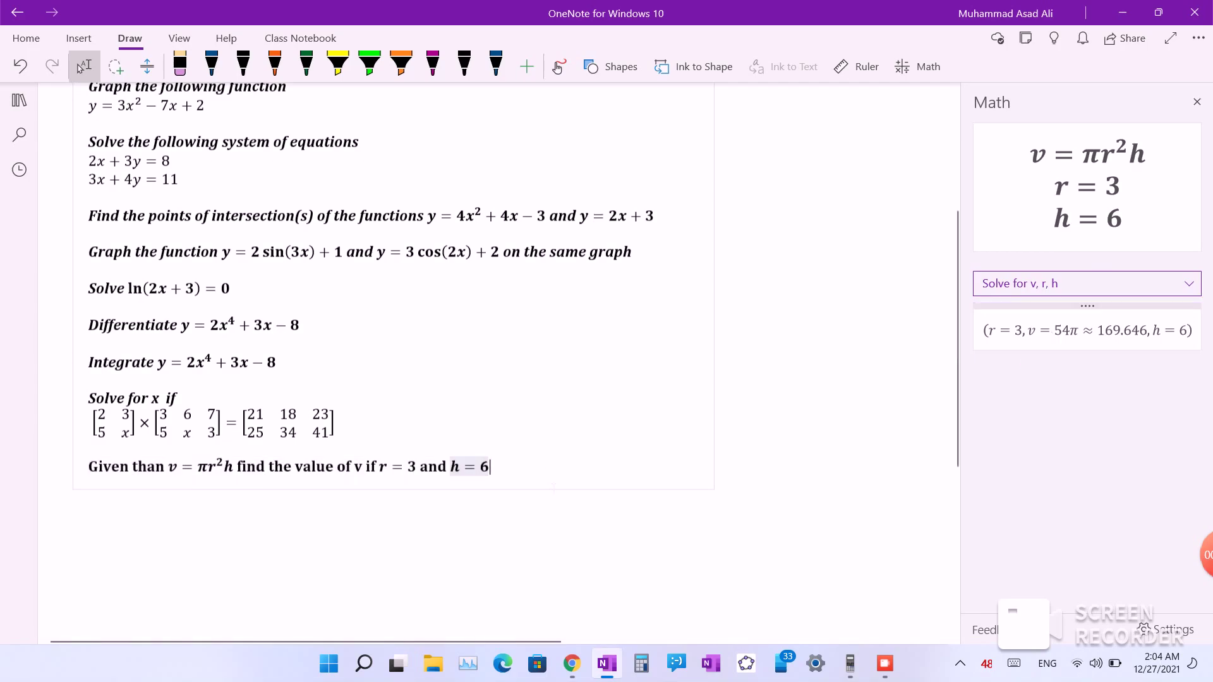